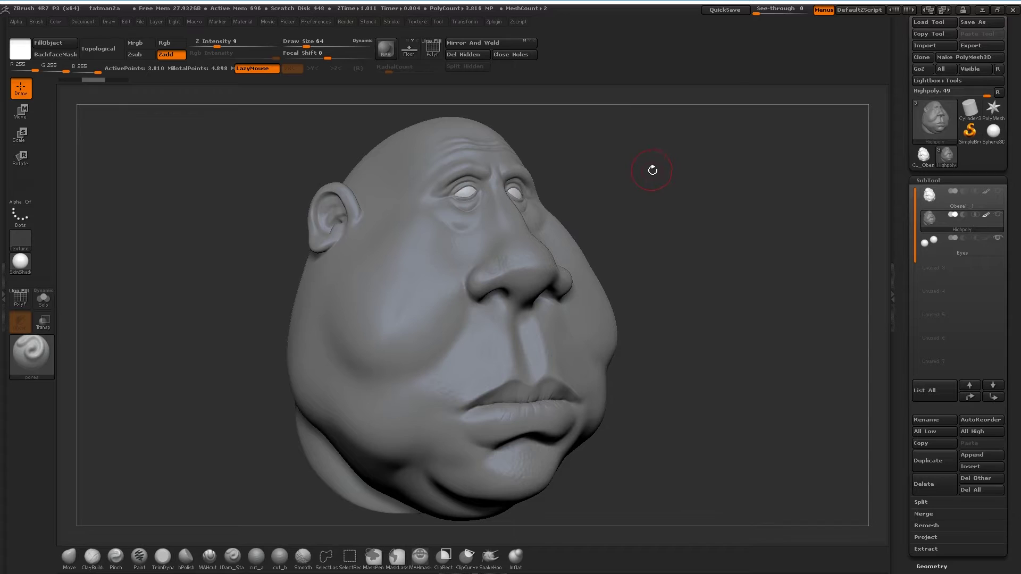
Step: Rotate the cartoon head sculpt to inspect it from a closer side angle
left_click(674, 206)
left_click_drag(657, 223, 716, 232)
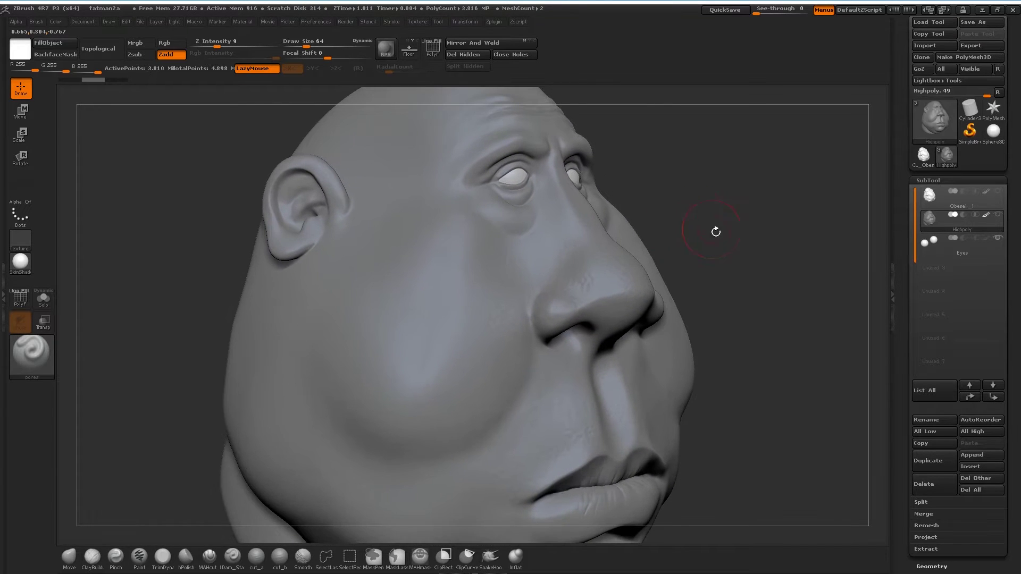
left_click_drag(716, 192, 694, 197)
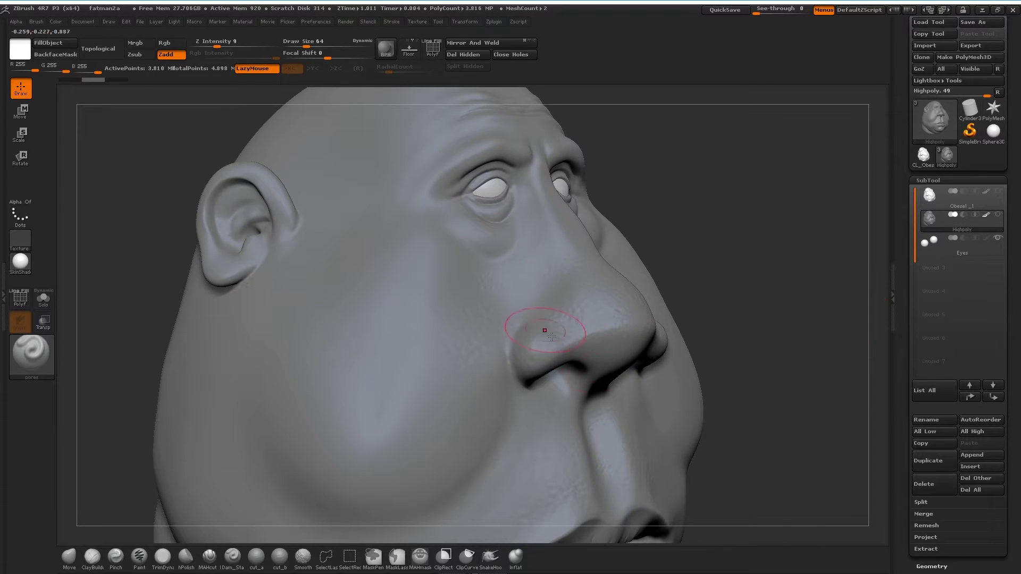
Step: Expand the Geometry settings and the SubTool list showing Obese1_1, Highpoly and Eyes
left_click(932, 566)
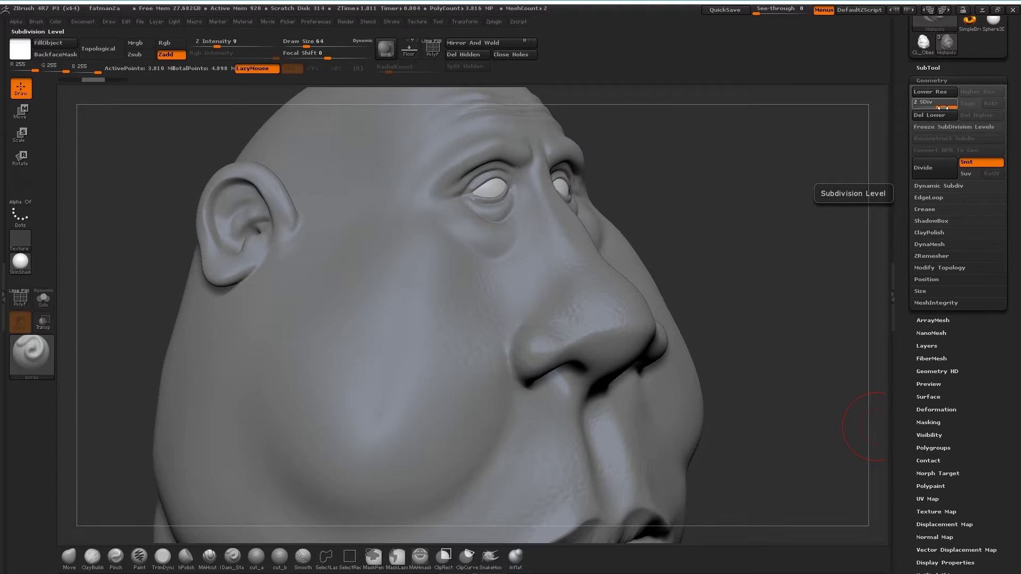
left_click_drag(1018, 58, 1019, 173)
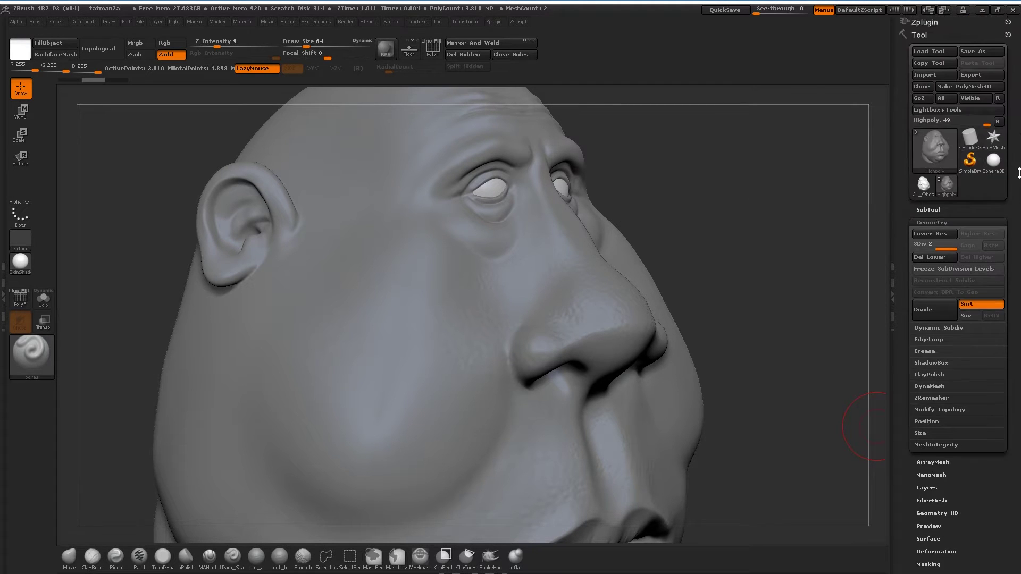
left_click(956, 212)
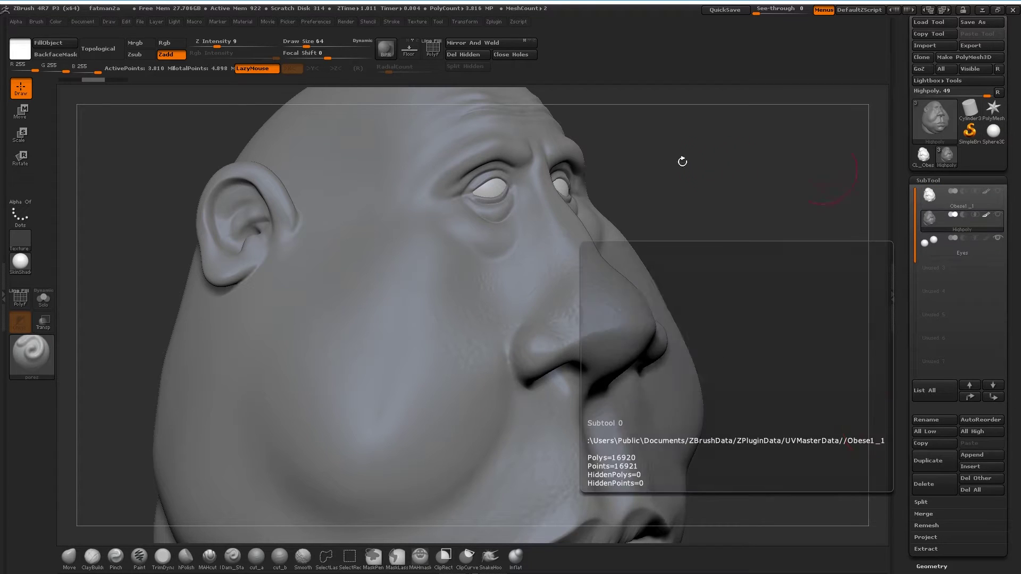
Step: Rotate the head through front, three-quarter and profile views to check forehead, ears and eyes
left_click_drag(695, 181, 518, 237)
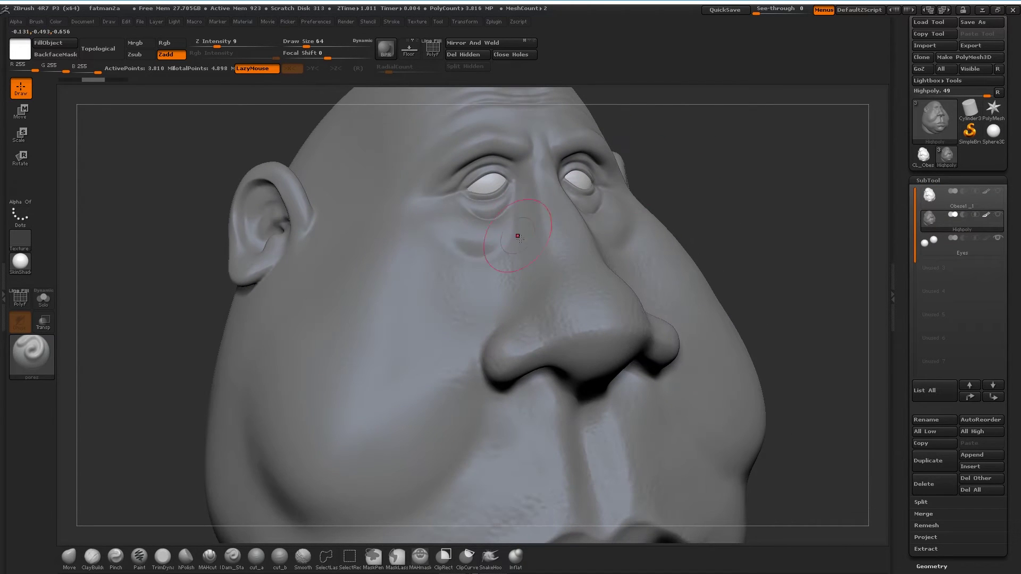
mouse_move(771, 213)
left_mouse_down()
mouse_move(798, 215)
mouse_move(776, 212)
left_mouse_up()
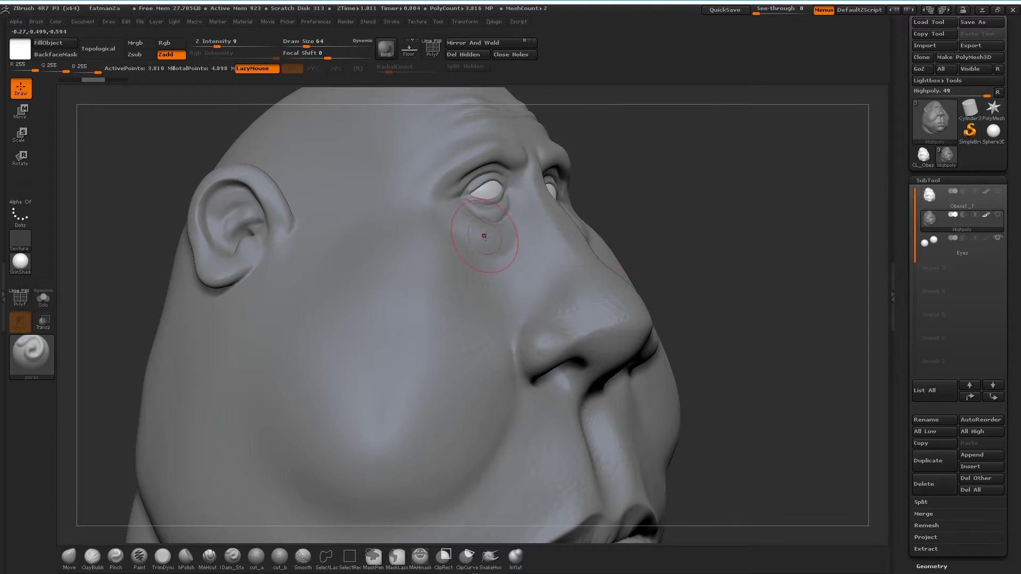
left_click_drag(667, 199, 689, 223)
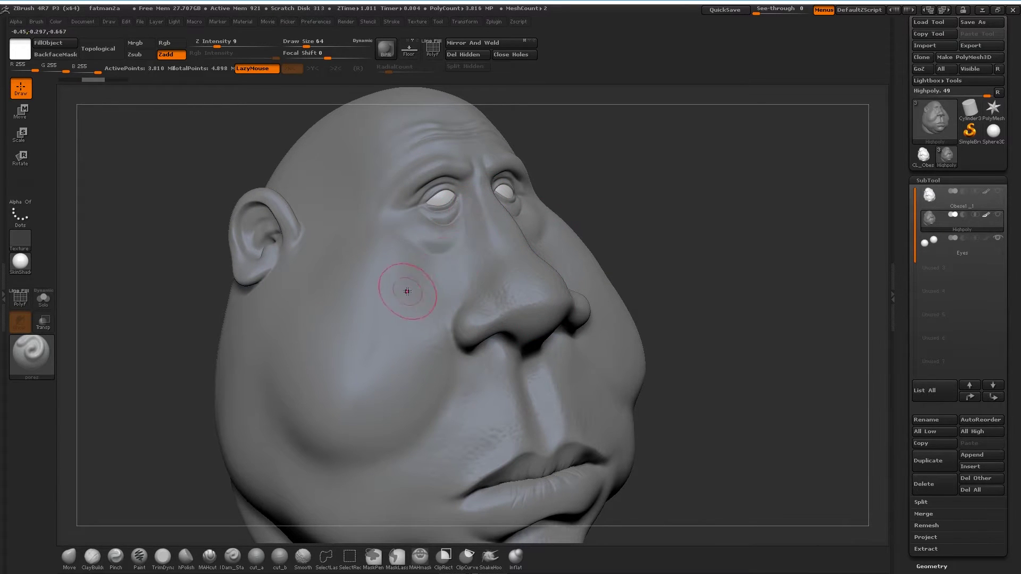
left_click_drag(725, 342, 725, 167, "alt")
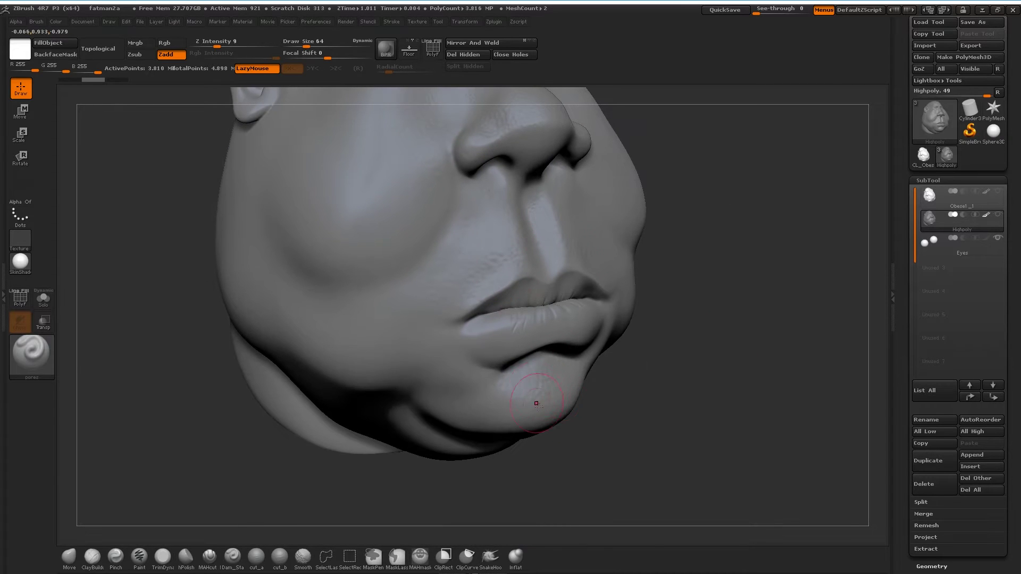
left_click_drag(728, 266, 349, 228)
mouse_move(697, 234)
left_mouse_down()
mouse_move(693, 257)
mouse_move(690, 225)
left_mouse_up()
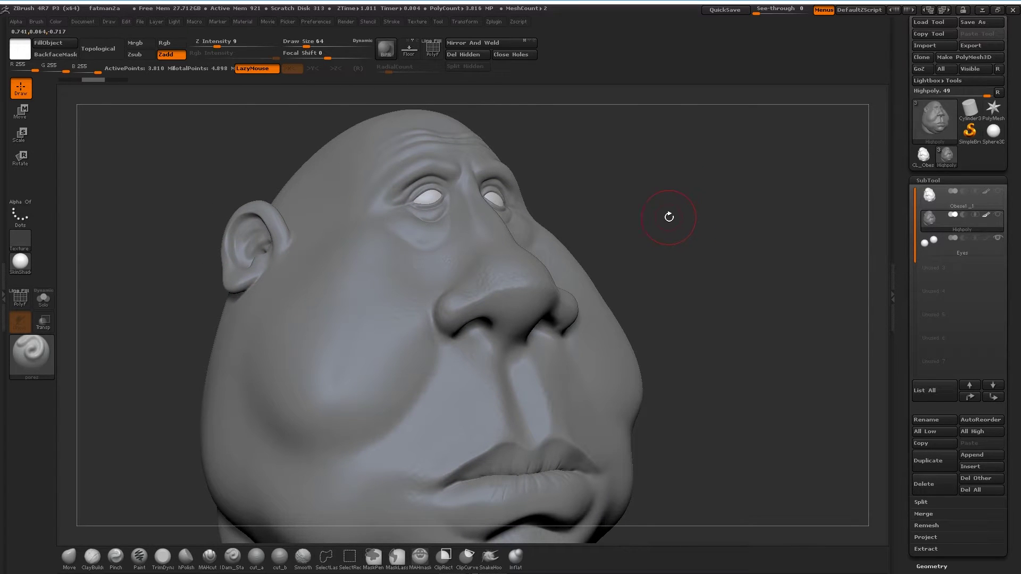
left_click_drag(668, 217, 704, 163)
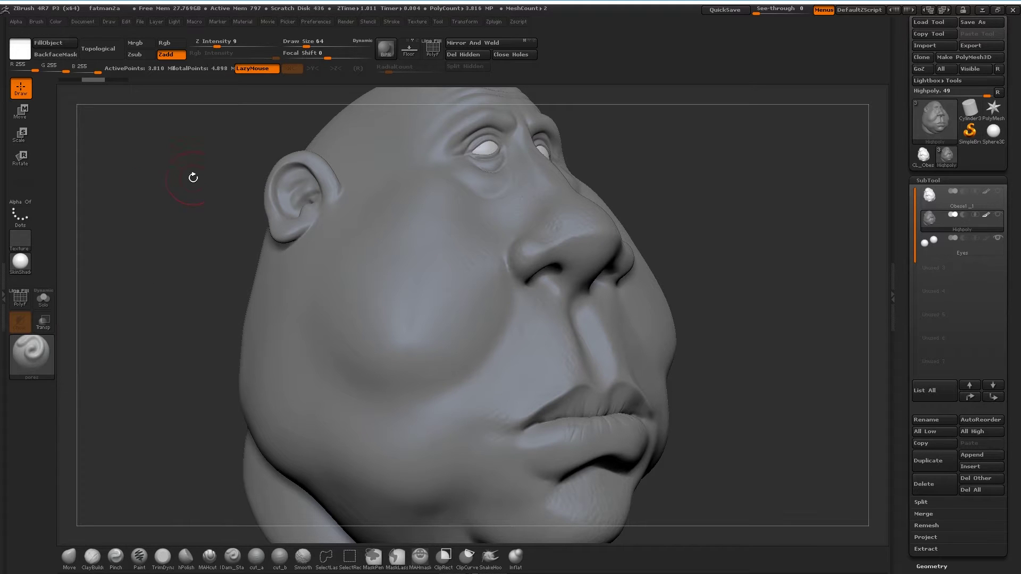
mouse_move(671, 173)
left_mouse_down()
mouse_move(780, 222)
mouse_move(711, 228)
left_mouse_up()
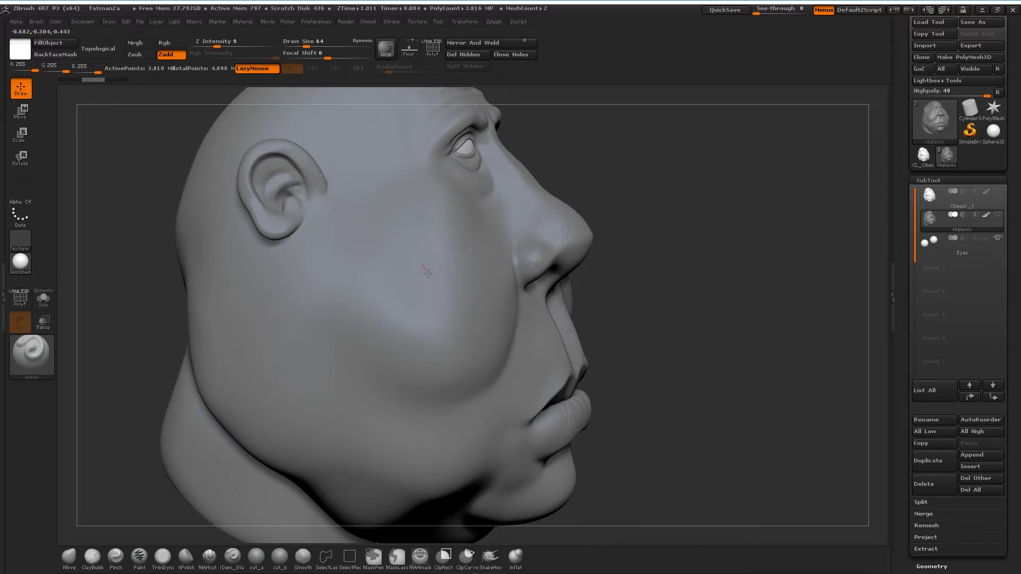
left_click_drag(592, 228, 488, 309, "alt")
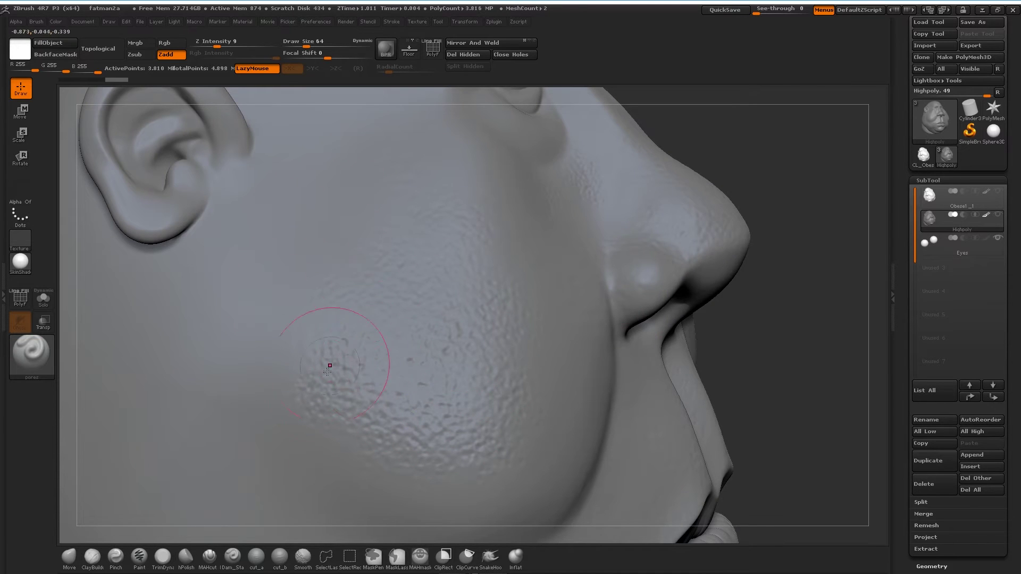
mouse_move(354, 368)
left_mouse_down()
mouse_move(400, 222)
mouse_move(461, 390)
mouse_move(413, 304)
mouse_move(500, 323)
mouse_move(403, 371)
mouse_move(429, 351)
mouse_move(422, 359)
mouse_move(437, 290)
mouse_move(399, 419)
mouse_move(437, 351)
left_mouse_up()
key("ctrl+z")
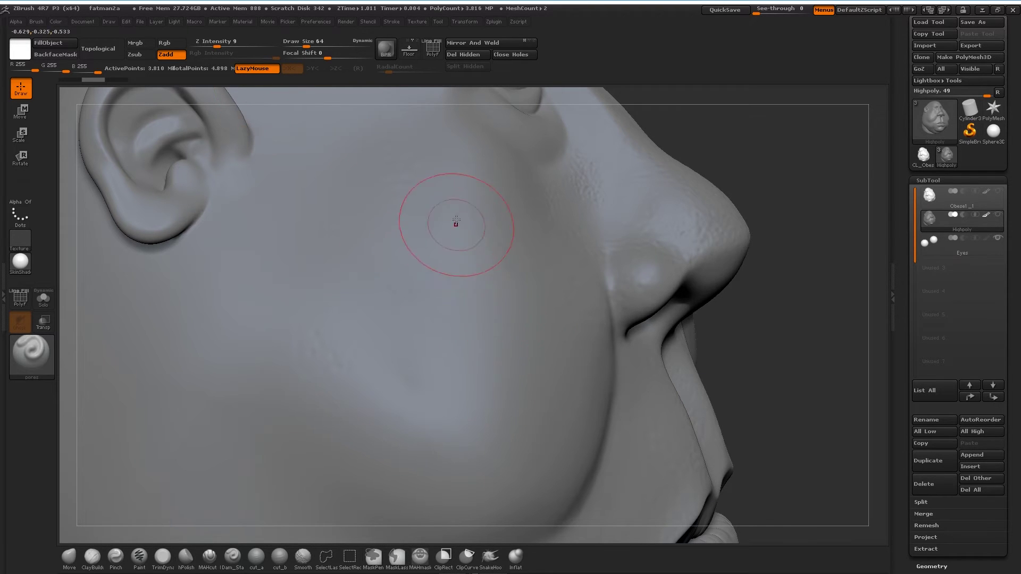
mouse_move(380, 304)
left_mouse_down()
mouse_move(372, 393)
mouse_move(404, 415)
left_mouse_up()
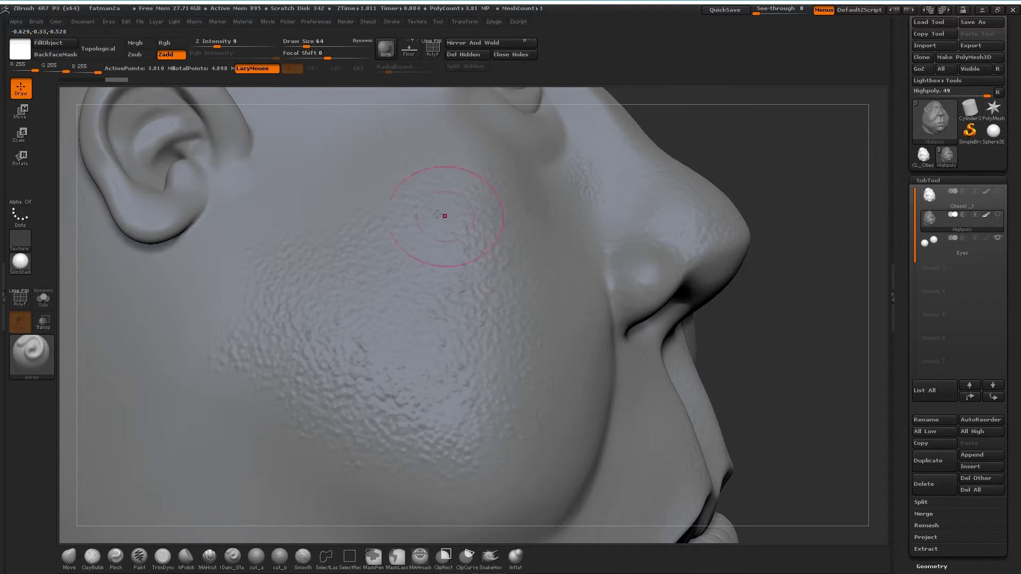
left_click_drag(791, 175, 382, 351)
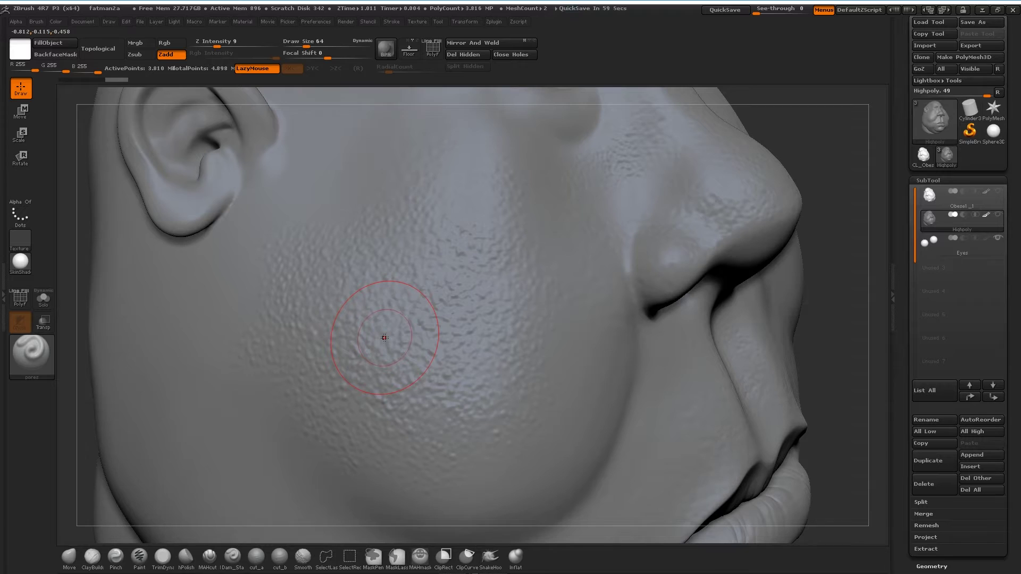
key("ctrl+z")
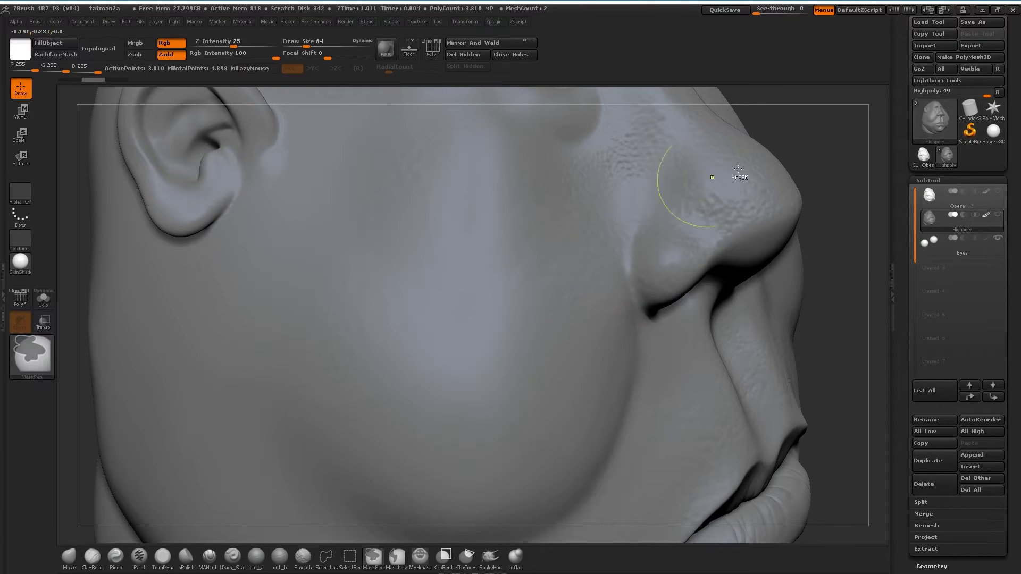
mouse_move(832, 222)
left_mouse_down()
mouse_move(818, 173)
mouse_move(763, 200)
mouse_move(757, 189)
mouse_move(602, 229)
left_mouse_up()
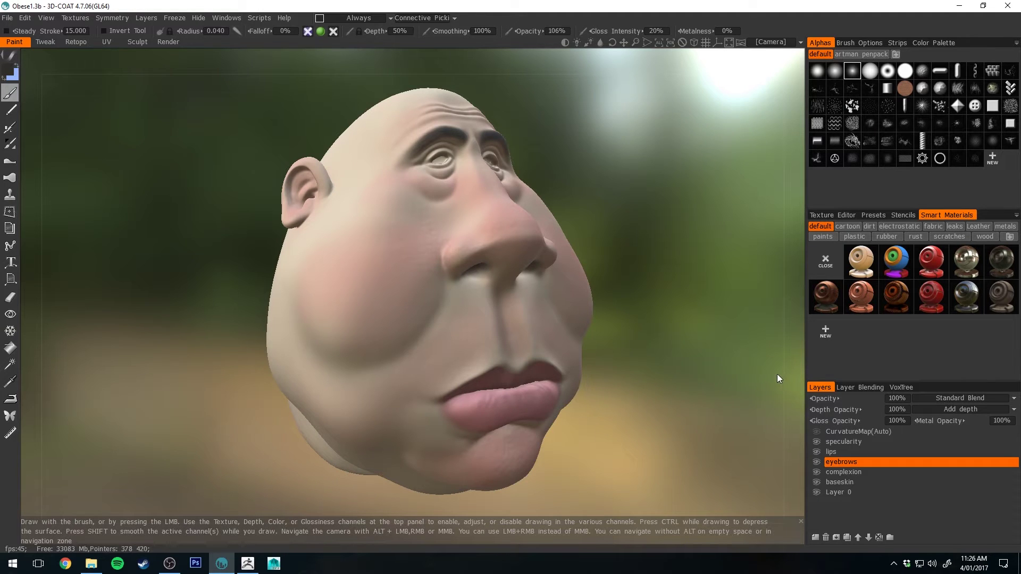
Step: Hide the eyebrows layer, make complexion the active layer, and orbit toward a profile
left_click(817, 462)
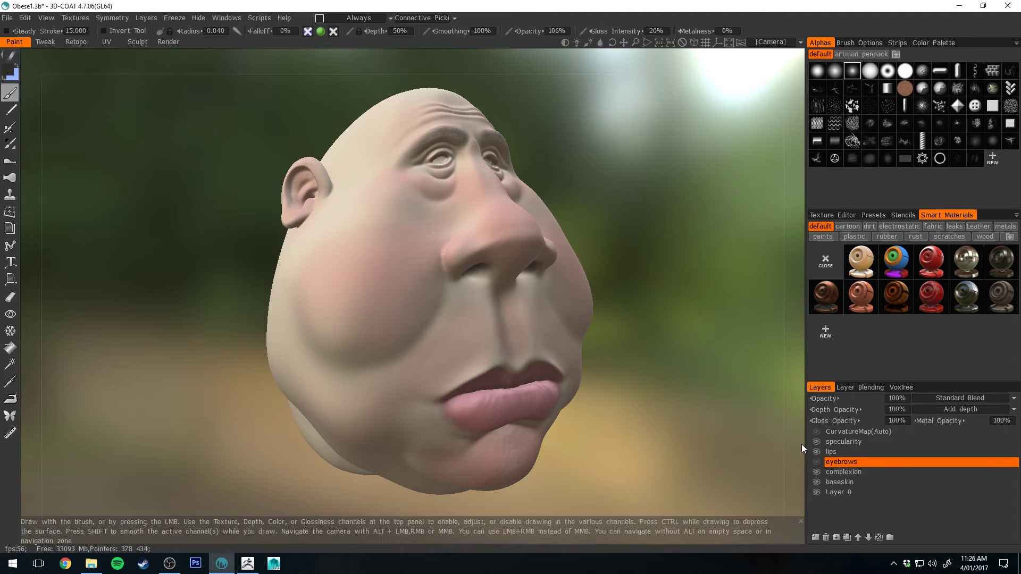
left_click(841, 471)
left_click_drag(661, 238, 618, 175)
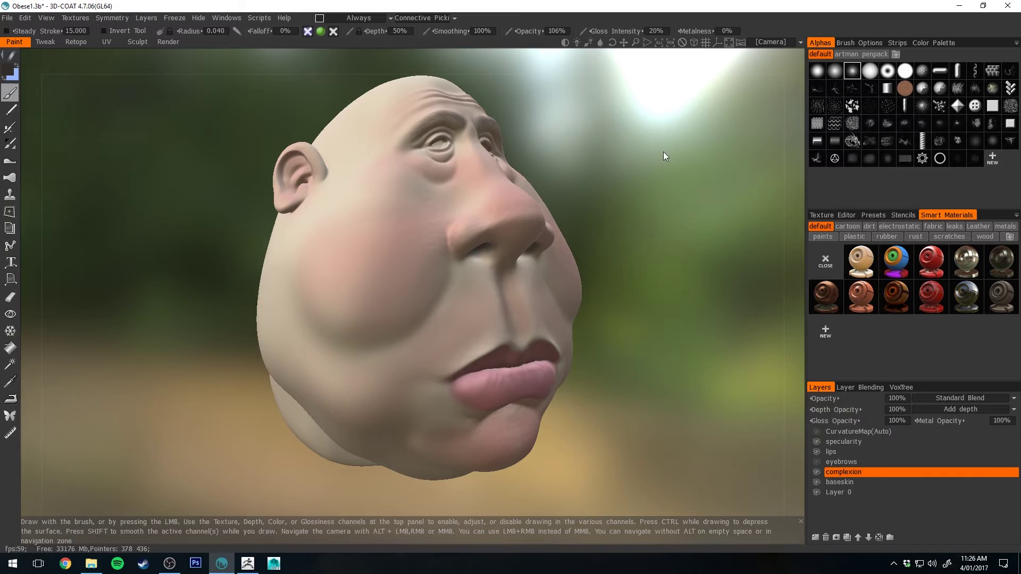
left_click_drag(662, 151, 660, 185)
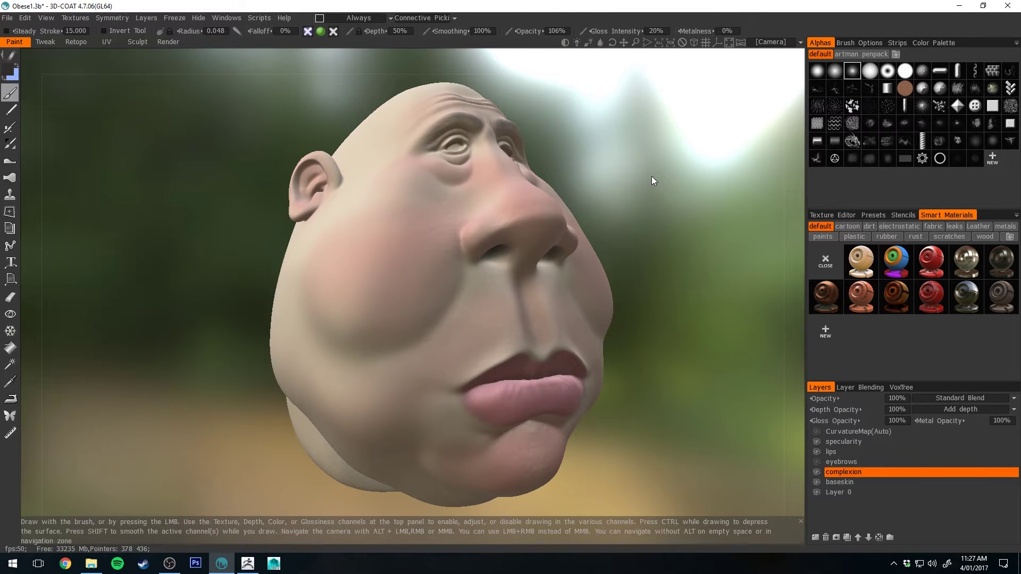
Step: Zoom and orbit in on the nose and lips, then frame the painted head
scroll(655, 183, "up", 2)
scroll(664, 204, "up", 2)
scroll(665, 205, "up", 2)
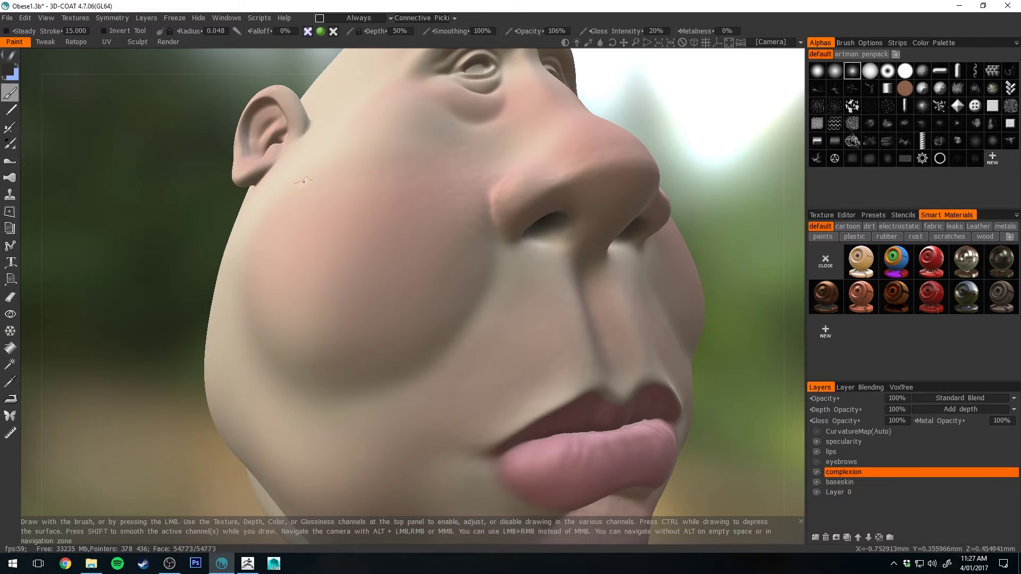
mouse_move(711, 170)
left_mouse_down()
mouse_move(774, 129)
mouse_move(718, 126)
mouse_move(686, 159)
mouse_move(707, 352)
mouse_move(695, 280)
left_mouse_up()
left_click_drag(709, 192, 684, 221)
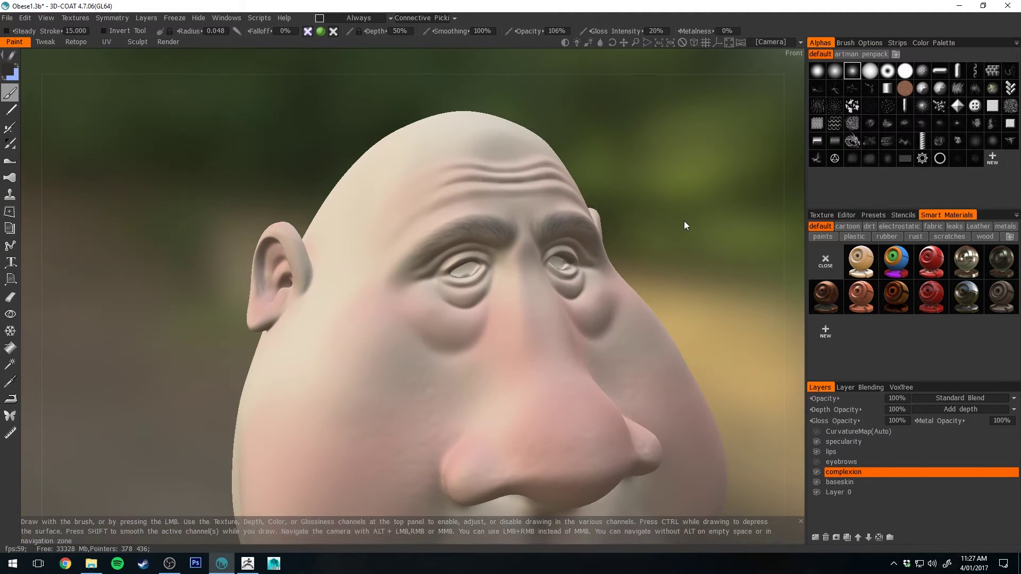
left_click_drag(696, 258, 688, 212)
scroll(737, 200, "down", 5)
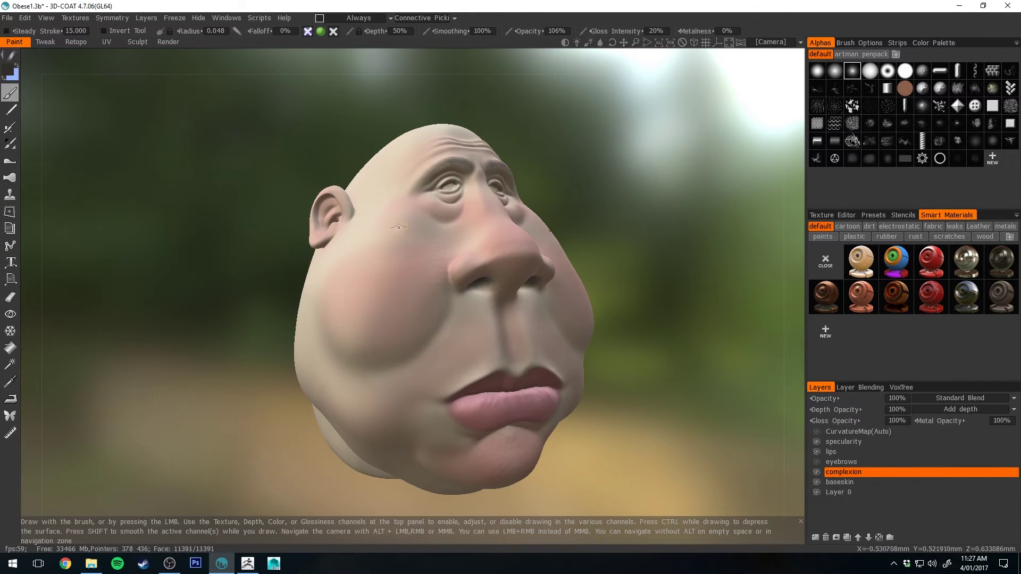
left_click_drag(579, 196, 456, 251)
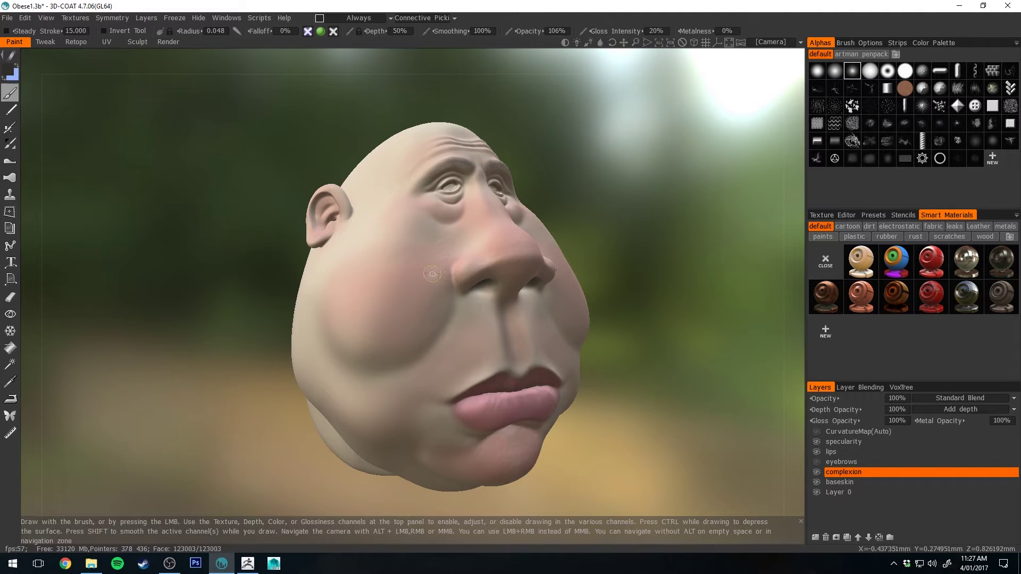
middle_click_drag(647, 319, 620, 309)
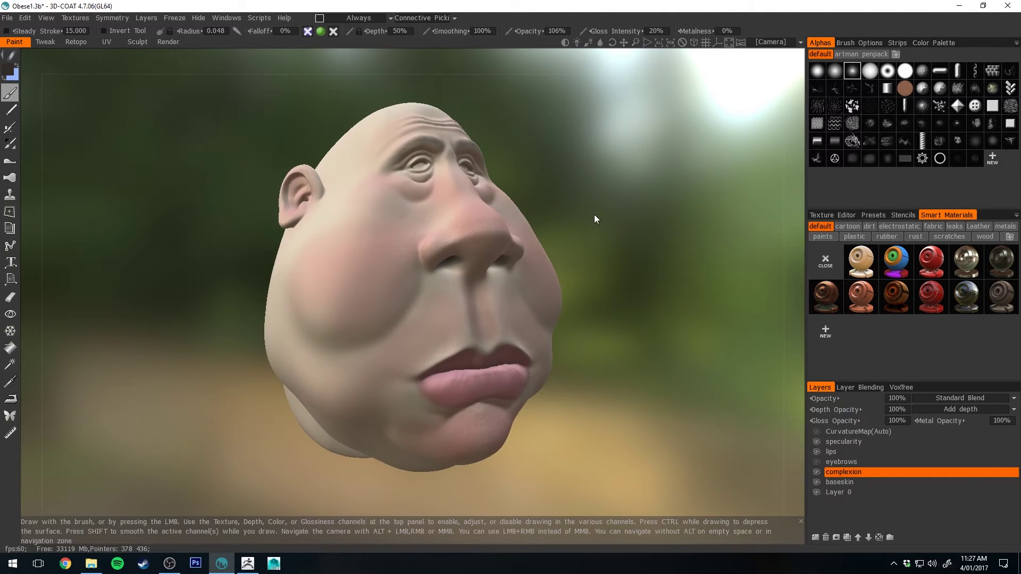
middle_click_drag(595, 215, 632, 211)
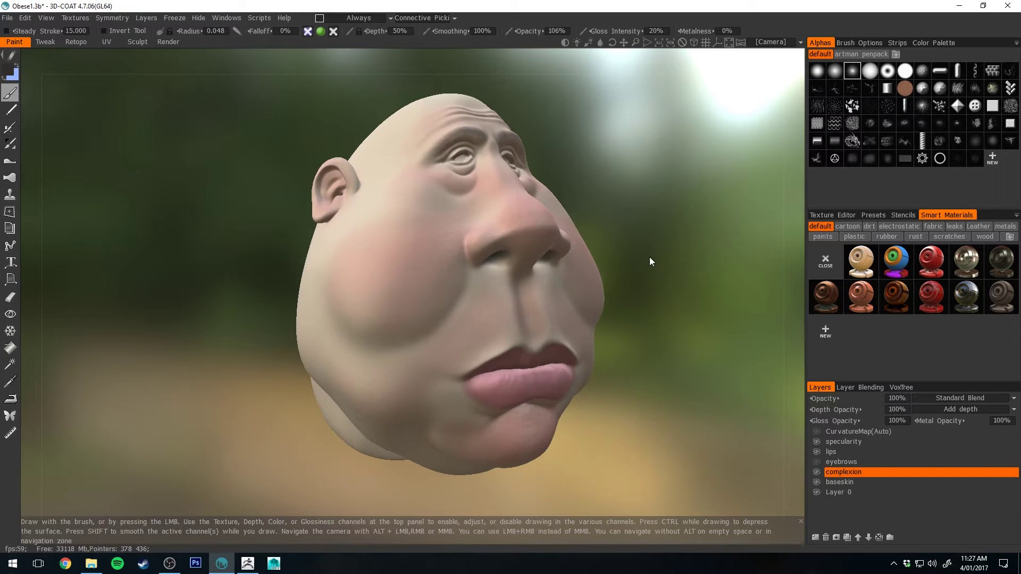
mouse_move(649, 257)
right_mouse_down()
mouse_move(660, 264)
mouse_move(638, 250)
mouse_move(658, 258)
right_mouse_up()
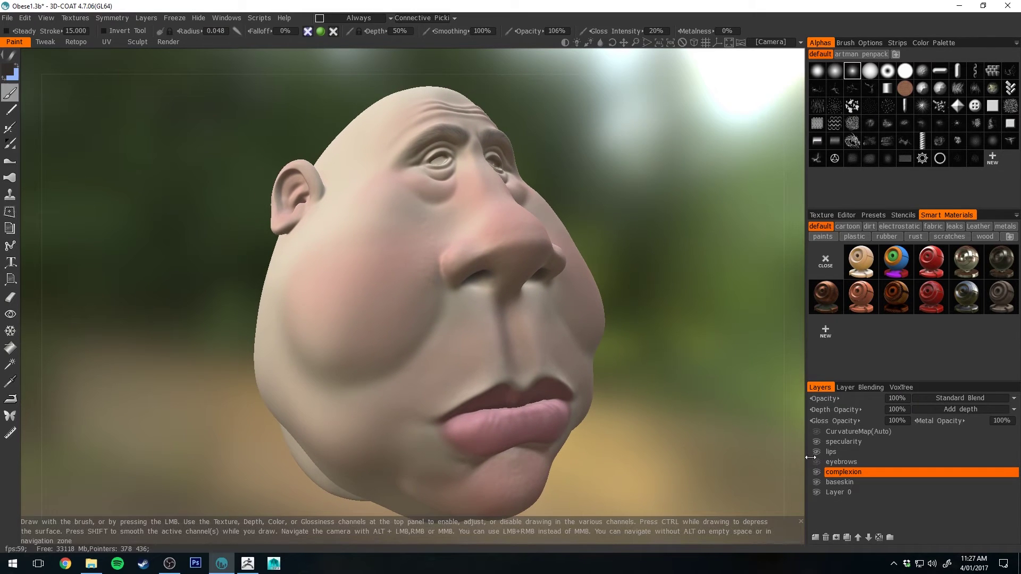
Step: Hide the complexion, lips and specularity layers and make baseskin the active layer
mouse_move(832, 474)
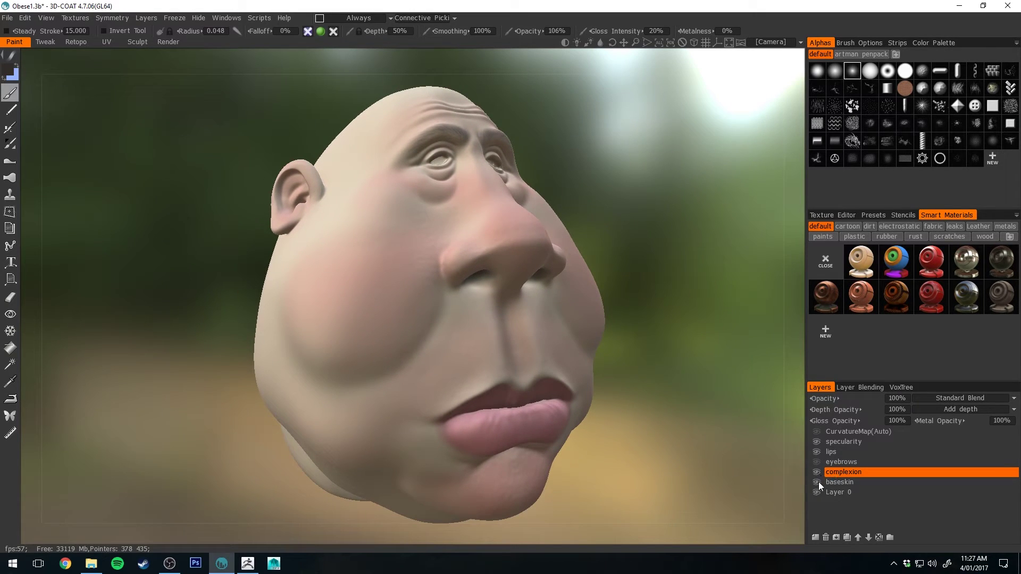
left_click(816, 472)
left_click(817, 452)
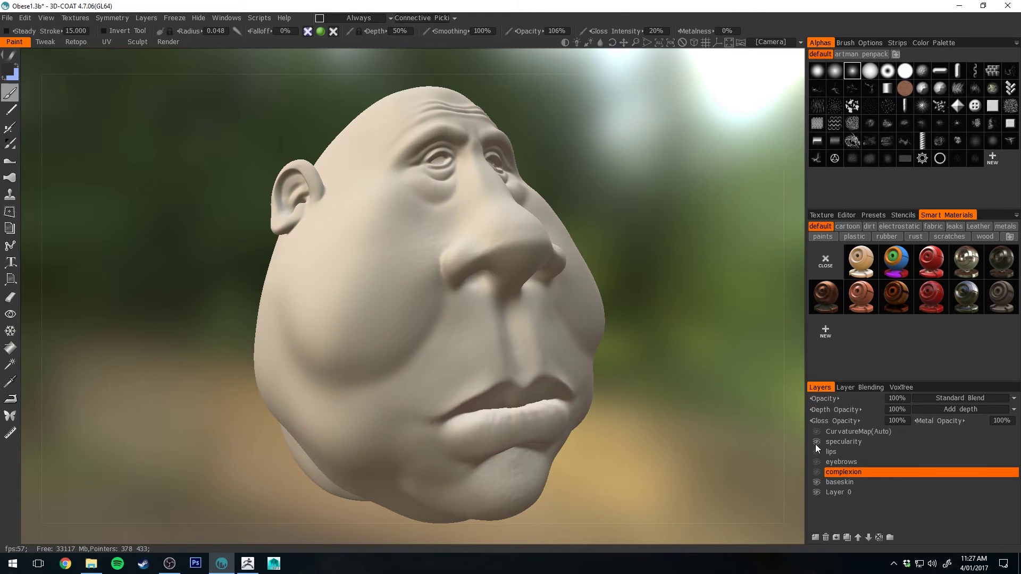
left_click(816, 442)
left_click(829, 493)
left_click(834, 482)
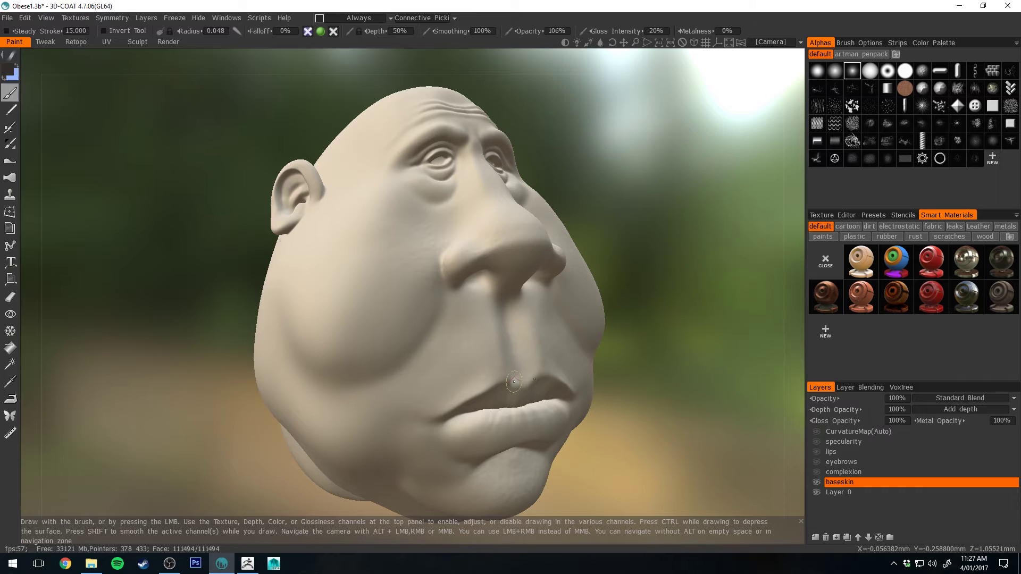
Step: Show the complexion and eyebrows layers again, make eyebrows active, and orbit the head
left_click(817, 472)
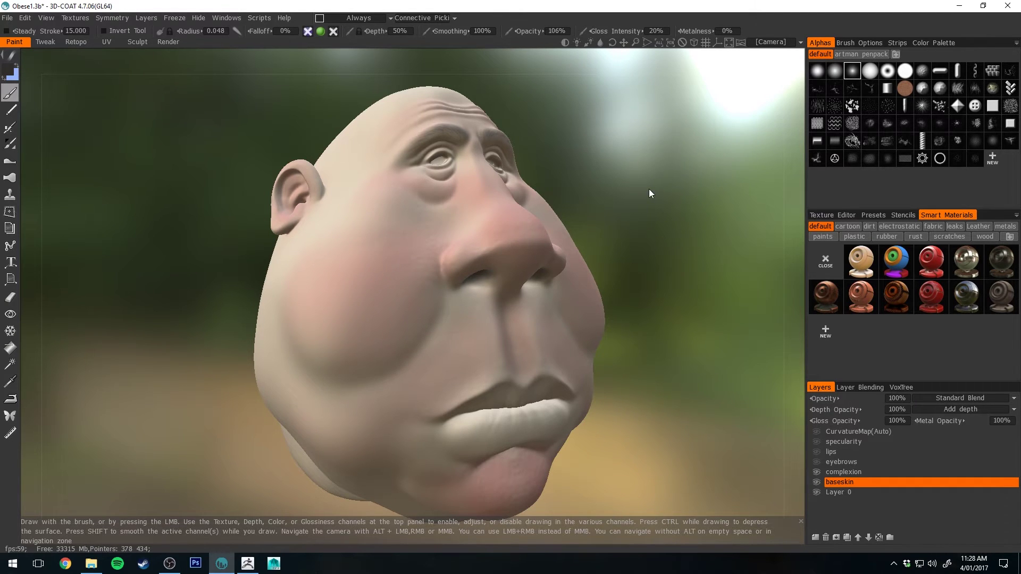
mouse_move(649, 189)
left_mouse_down()
mouse_move(640, 219)
mouse_move(520, 197)
mouse_move(529, 164)
mouse_move(654, 164)
mouse_move(654, 182)
mouse_move(641, 176)
mouse_move(637, 195)
left_mouse_up()
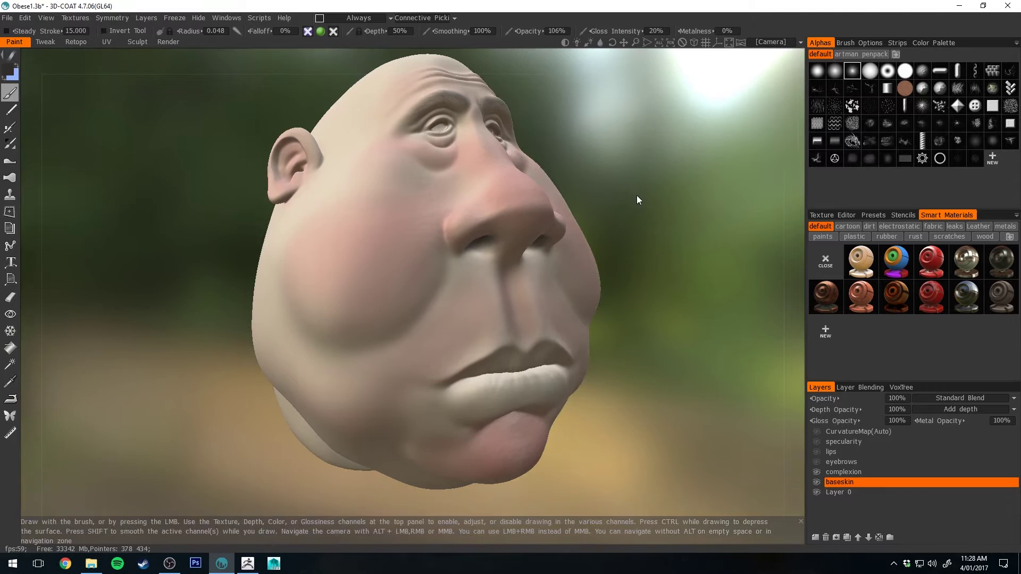
left_click(817, 462)
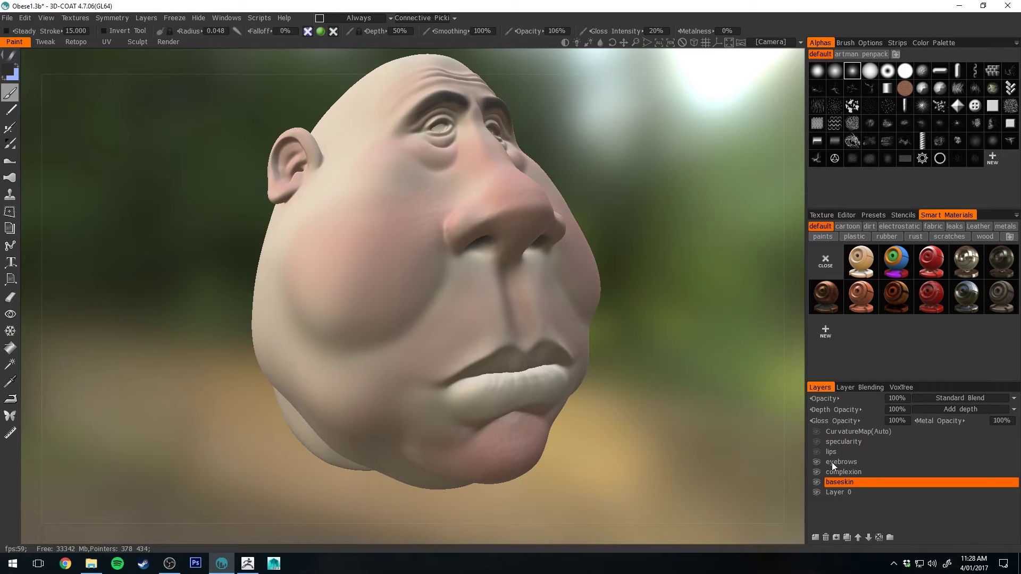
left_click(835, 462)
left_click_drag(735, 315, 574, 163)
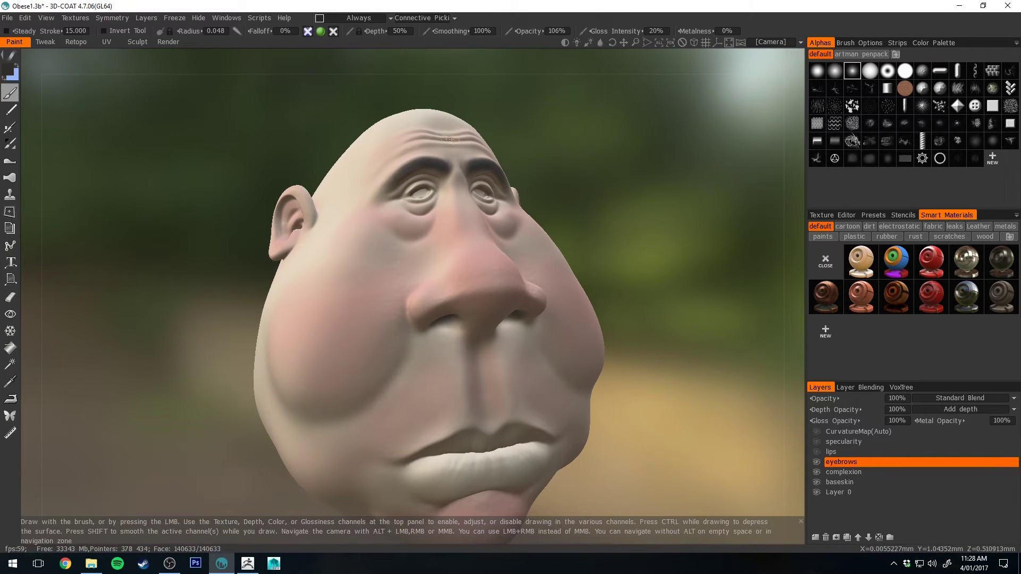
left_click_drag(579, 193, 606, 186)
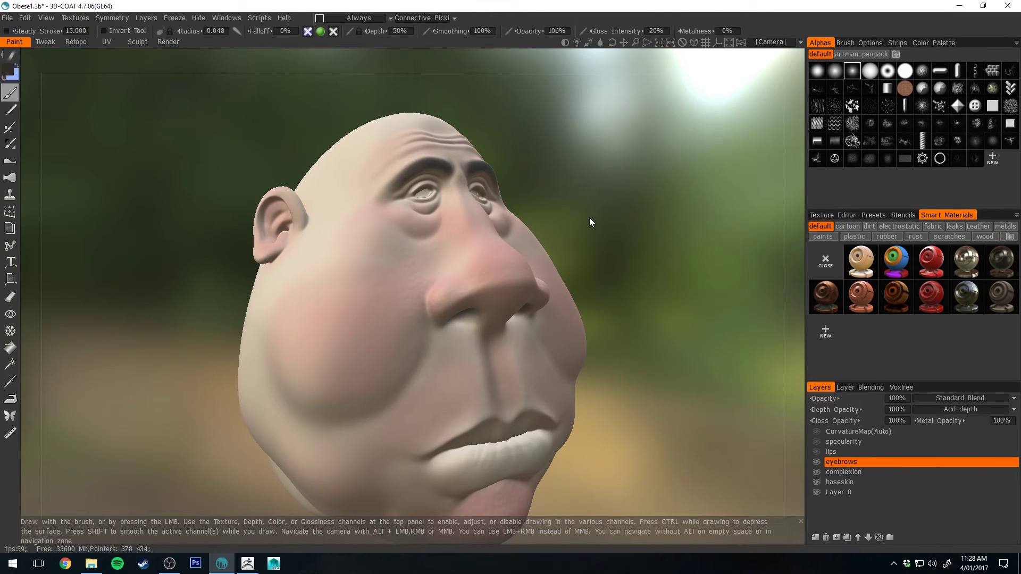
left_click_drag(589, 222, 628, 234)
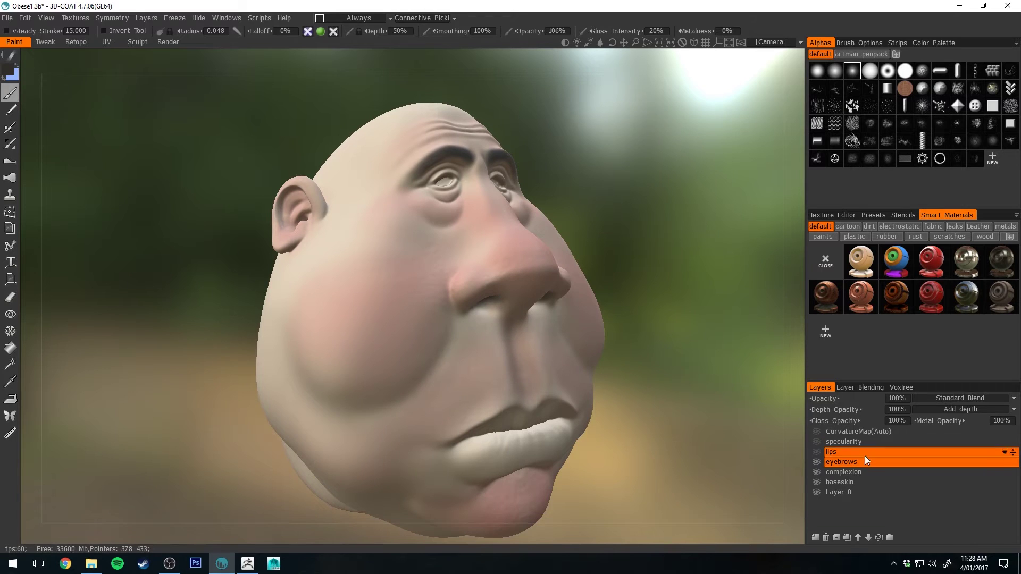
Step: Show the lips and specularity layers and orbit around the fully painted head
left_click(817, 451)
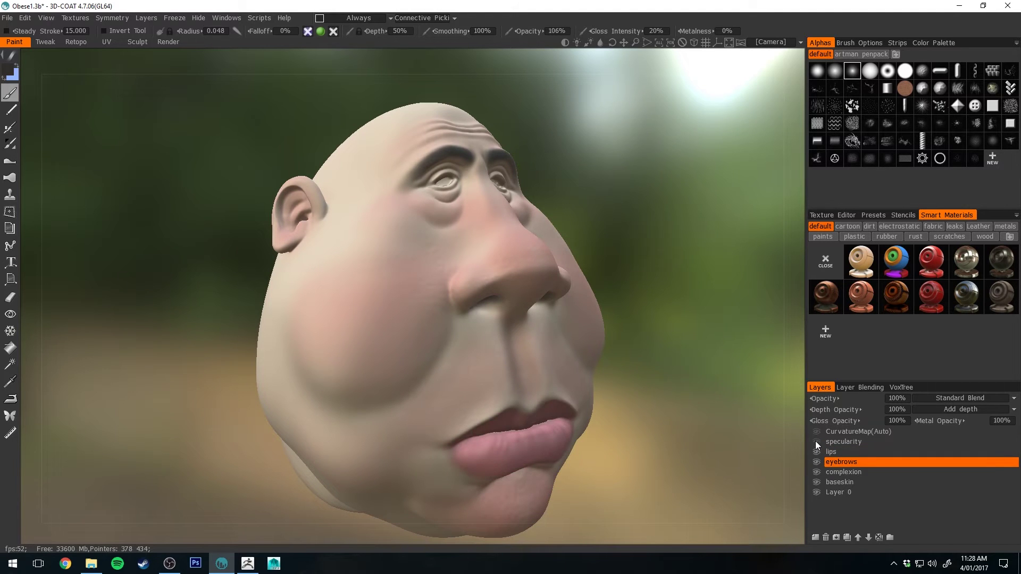
left_click(817, 441)
middle_click_drag(663, 378, 691, 341)
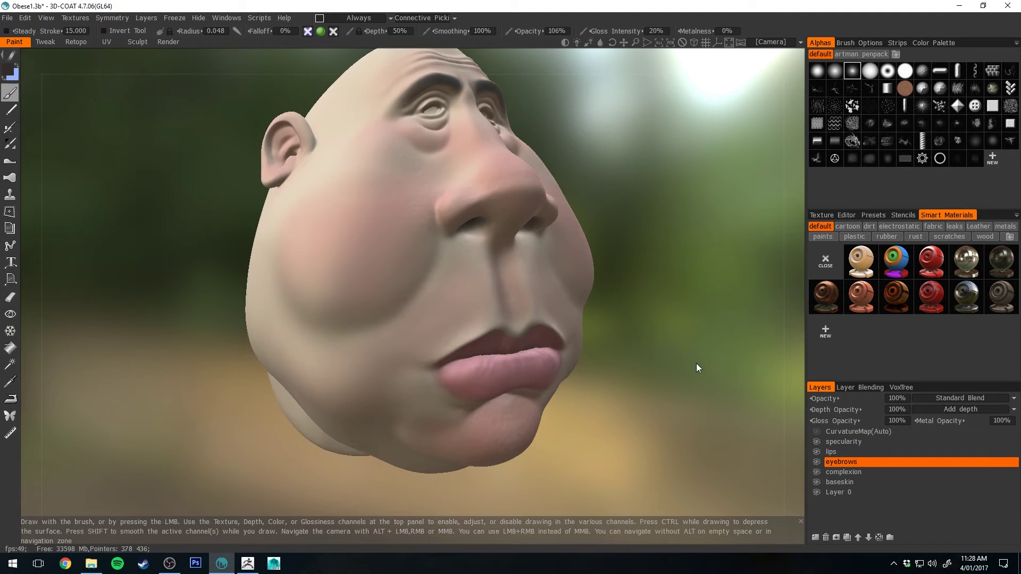
mouse_move(697, 364)
left_mouse_down()
mouse_move(700, 351)
mouse_move(684, 344)
mouse_move(529, 349)
left_mouse_up()
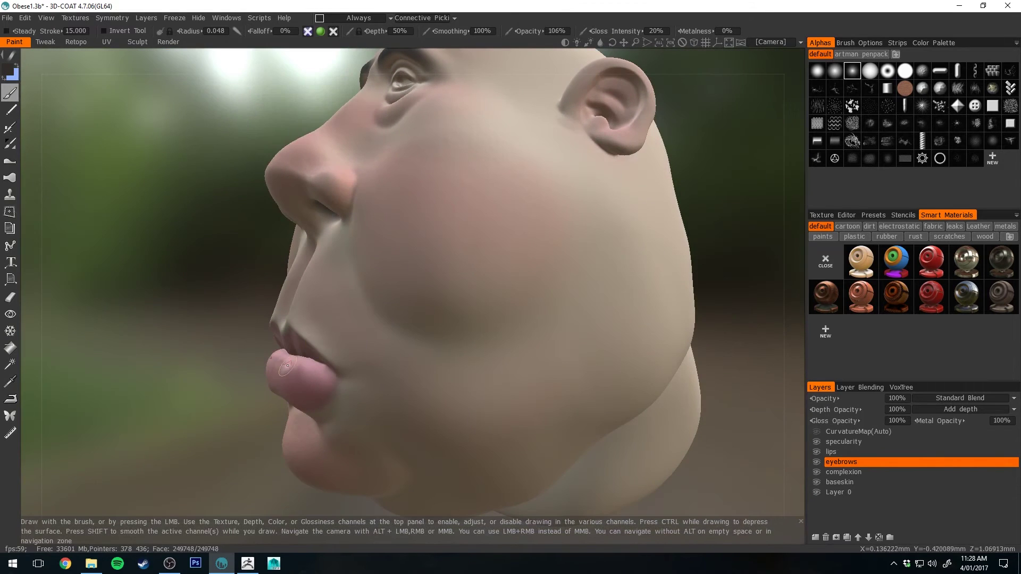
left_click_drag(287, 366, 312, 285)
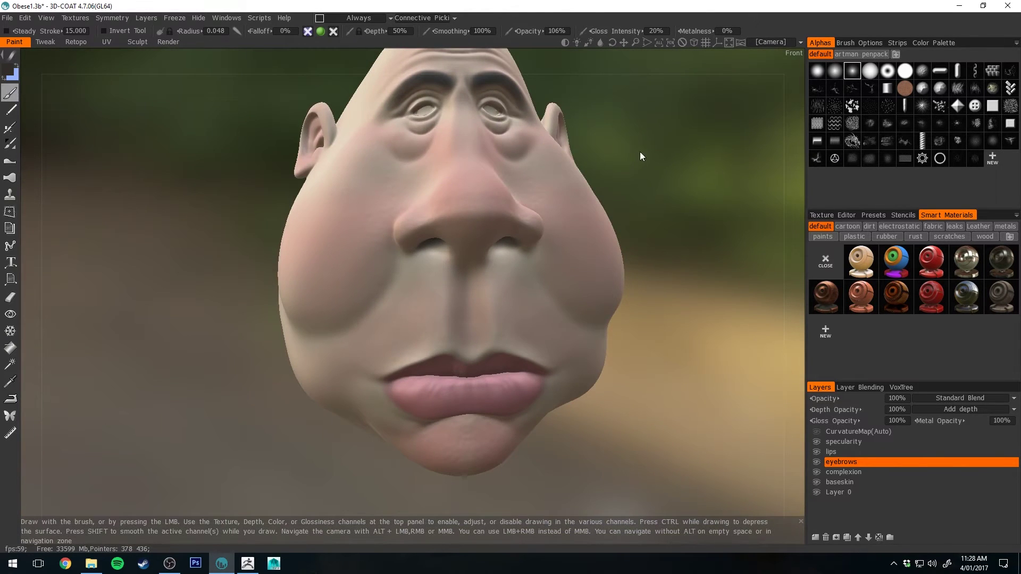
left_click_drag(641, 156, 564, 153)
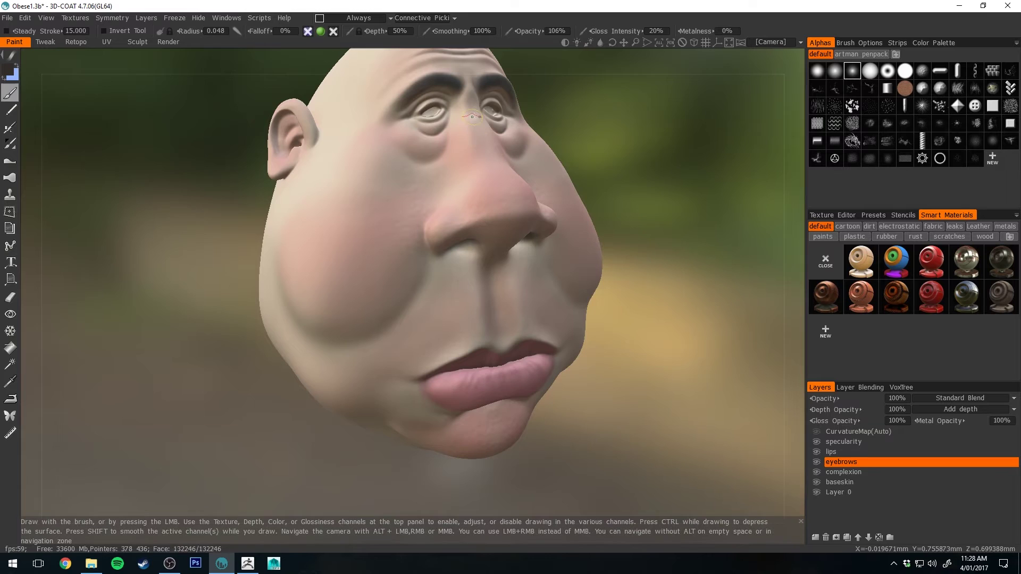
left_click_drag(655, 322, 608, 240)
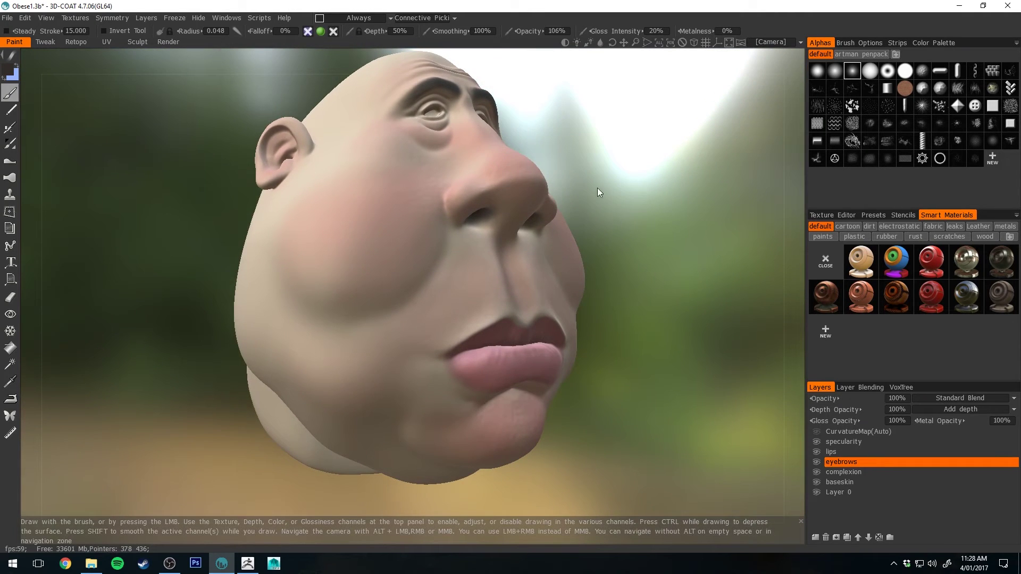
mouse_move(598, 192)
left_mouse_down()
mouse_move(627, 190)
mouse_move(522, 180)
left_mouse_up()
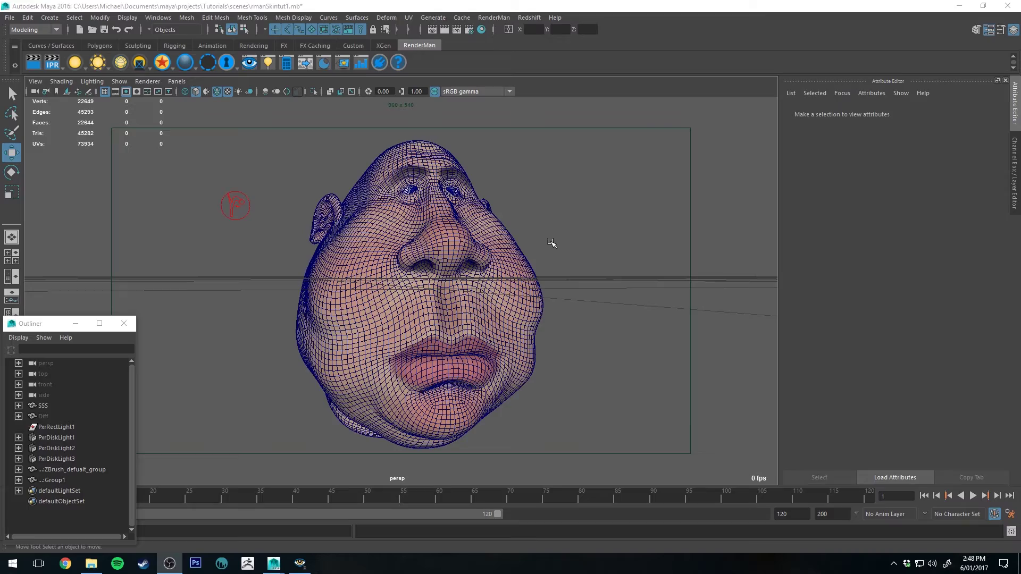
Step: Frame the head in perspective, select the Diff mesh, and bring up the RenderMan render
left_click_drag(578, 218, 548, 210, "alt")
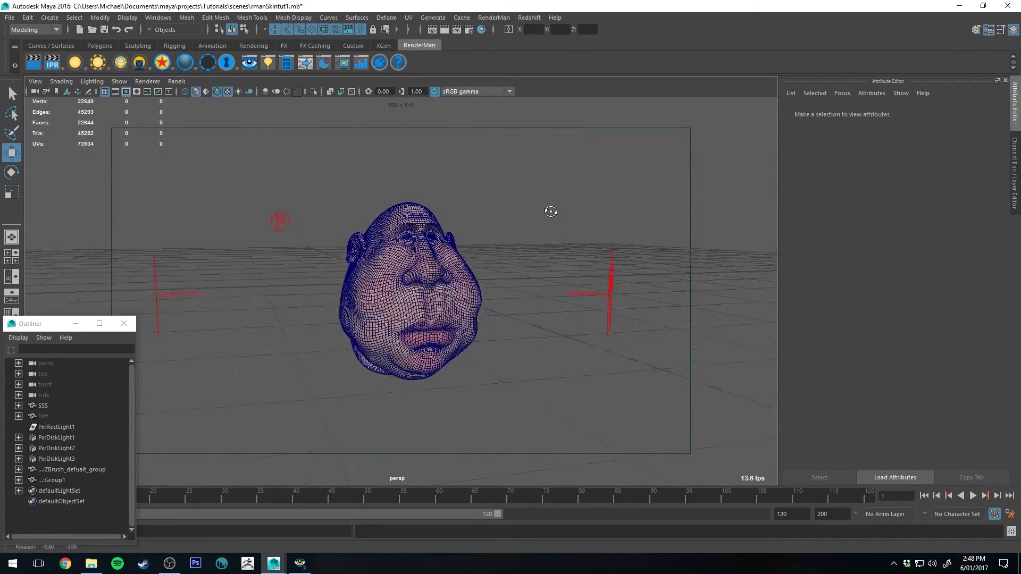
right_click_drag(547, 209, 563, 353, "alt")
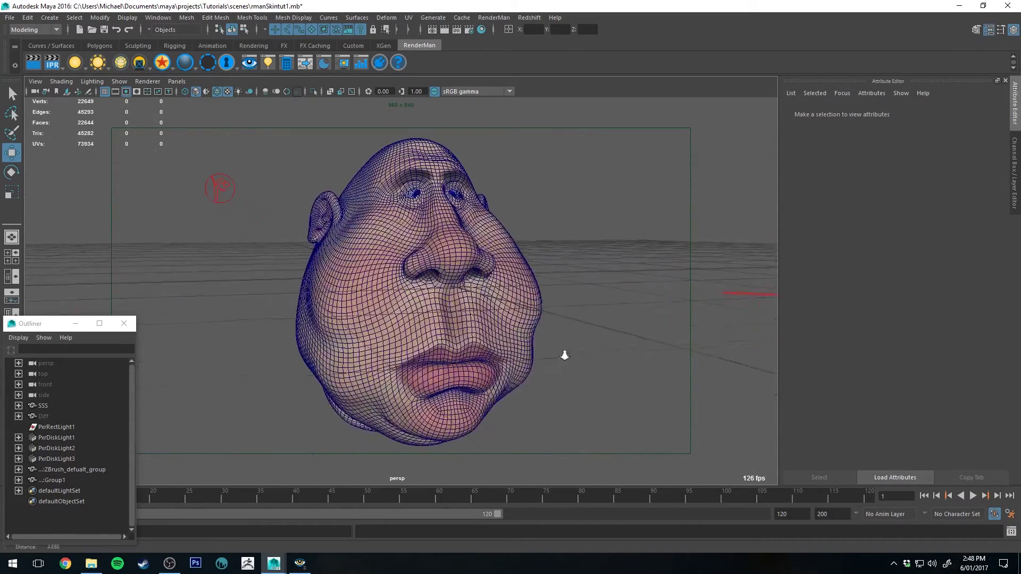
left_click(45, 406)
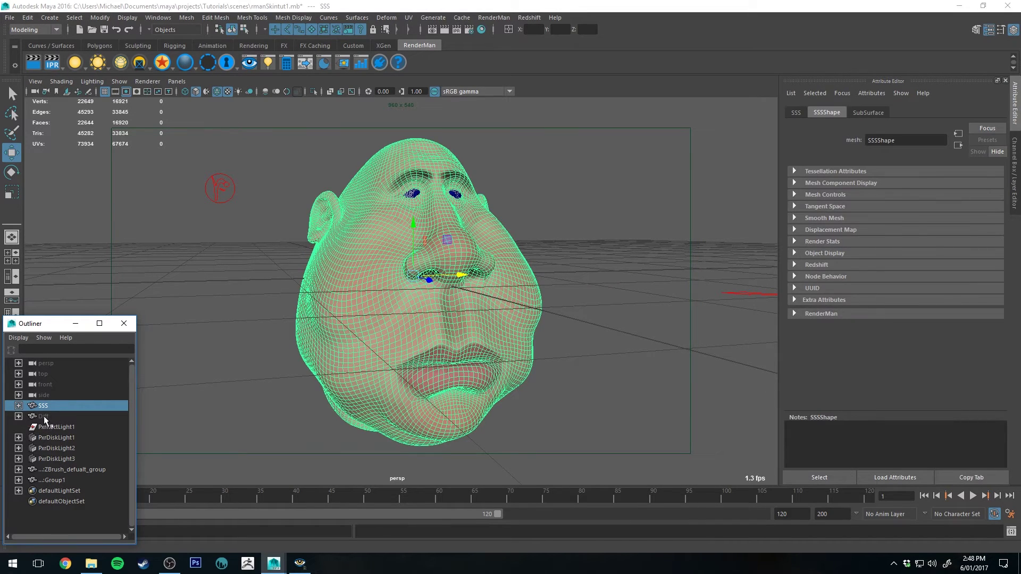
left_click(44, 416)
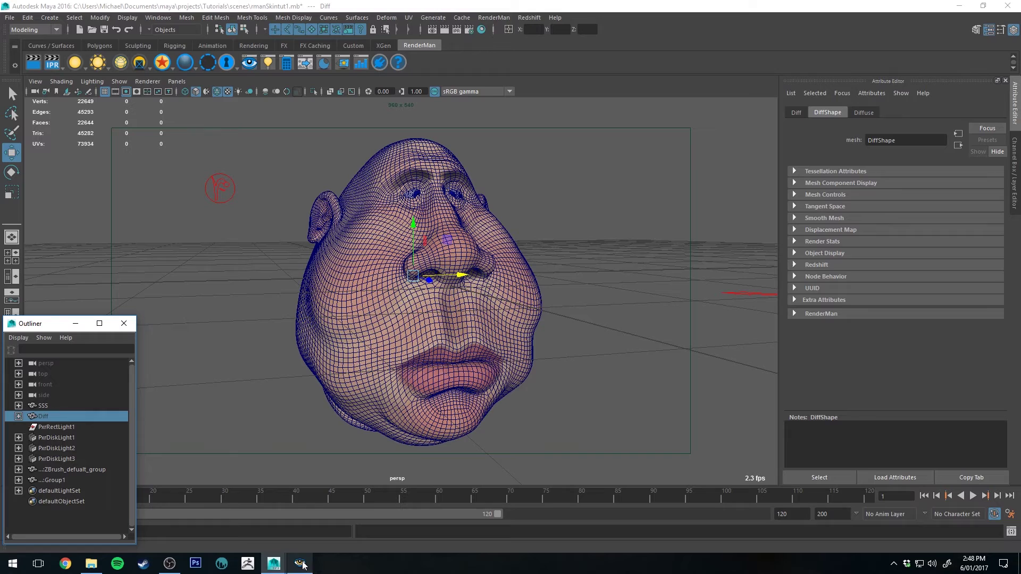
mouse_move(300, 565)
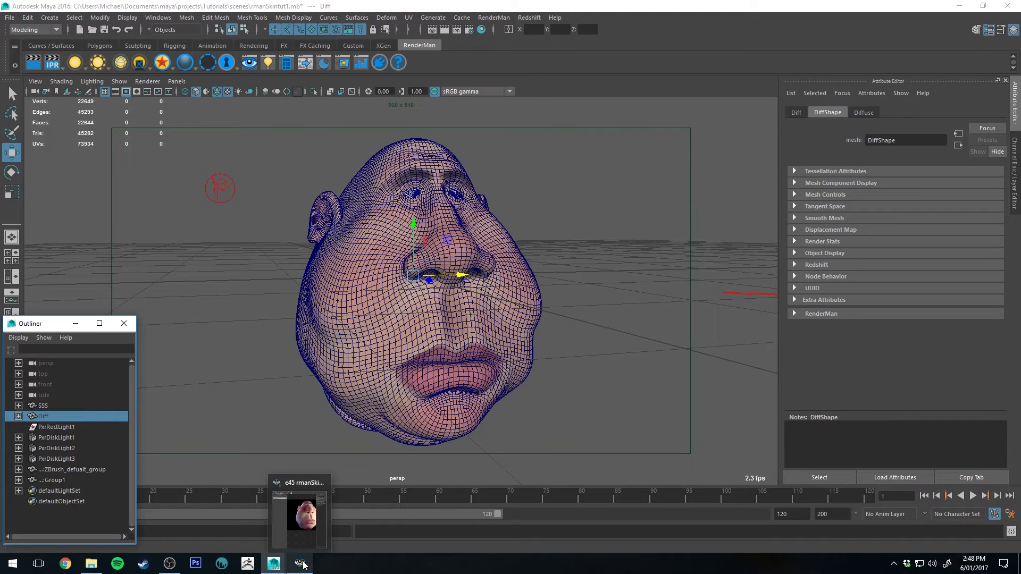
left_click(300, 564)
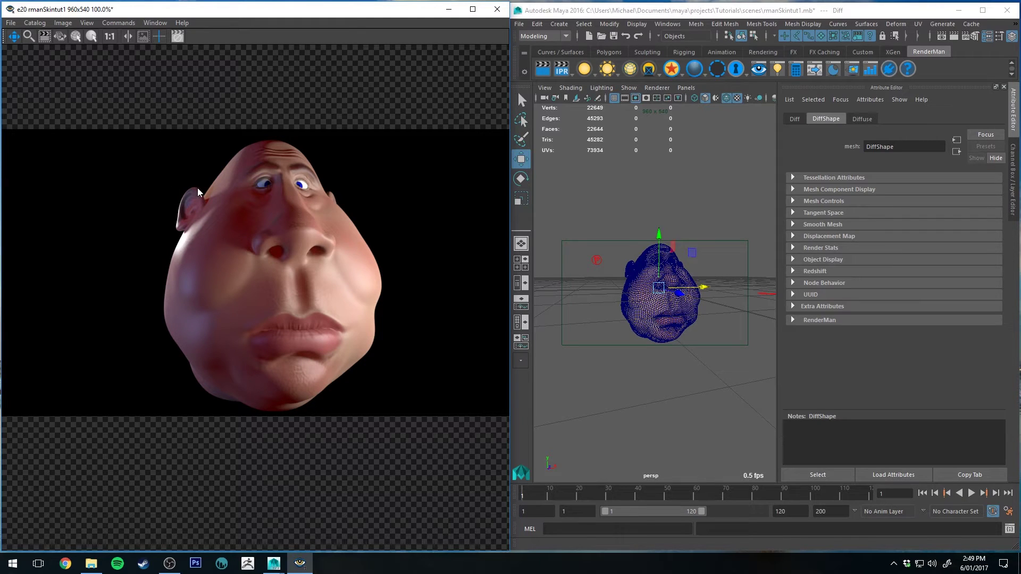
scroll(238, 216, "up", 3)
scroll(238, 215, "down", 1)
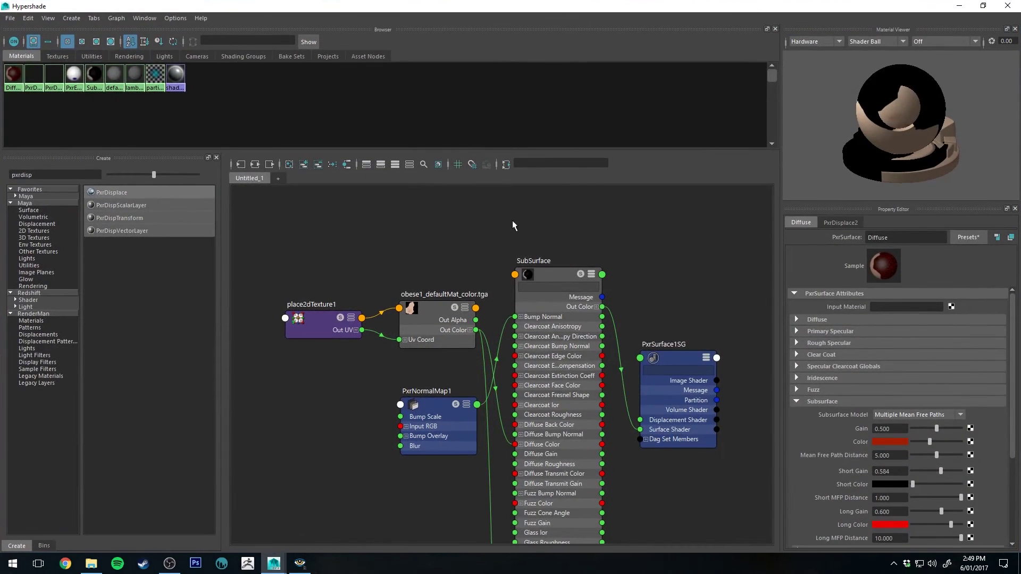
Step: Replace the SubSurface material with the defaultPxrSurface preset, then select the obese1_defaultMat_color.tga file node
left_click(289, 164)
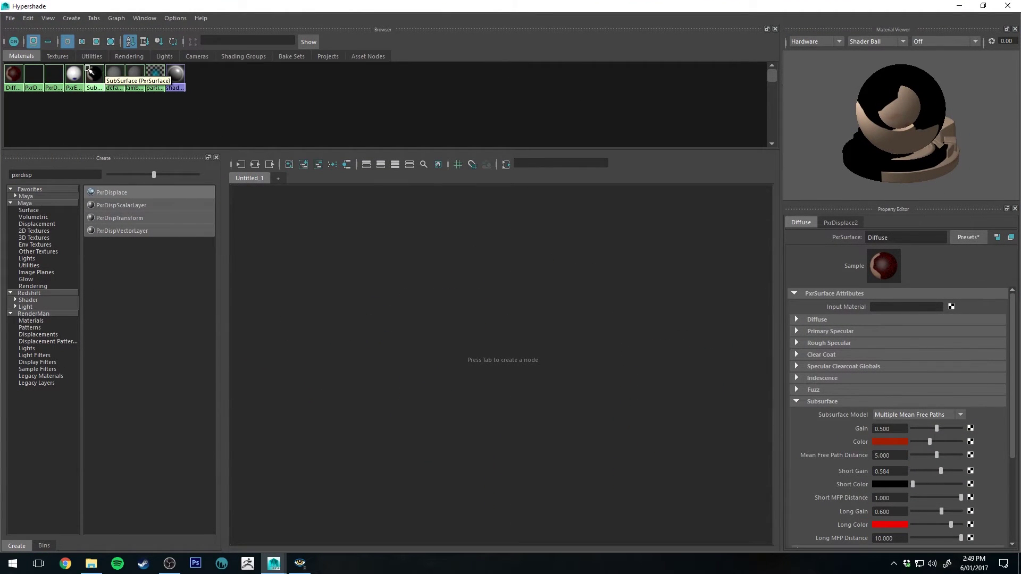
right_click_drag(89, 71, 91, 97)
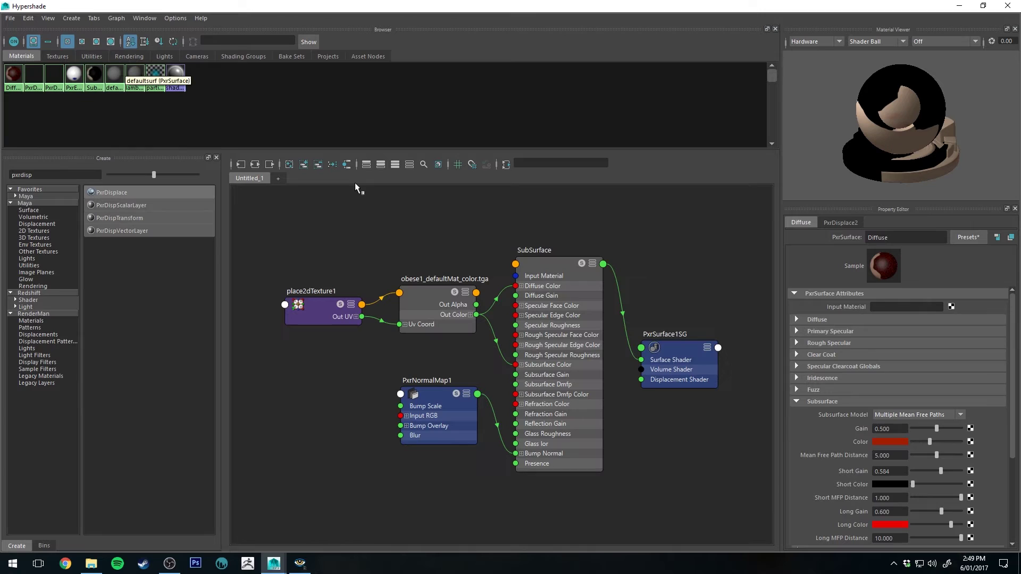
left_click(548, 264)
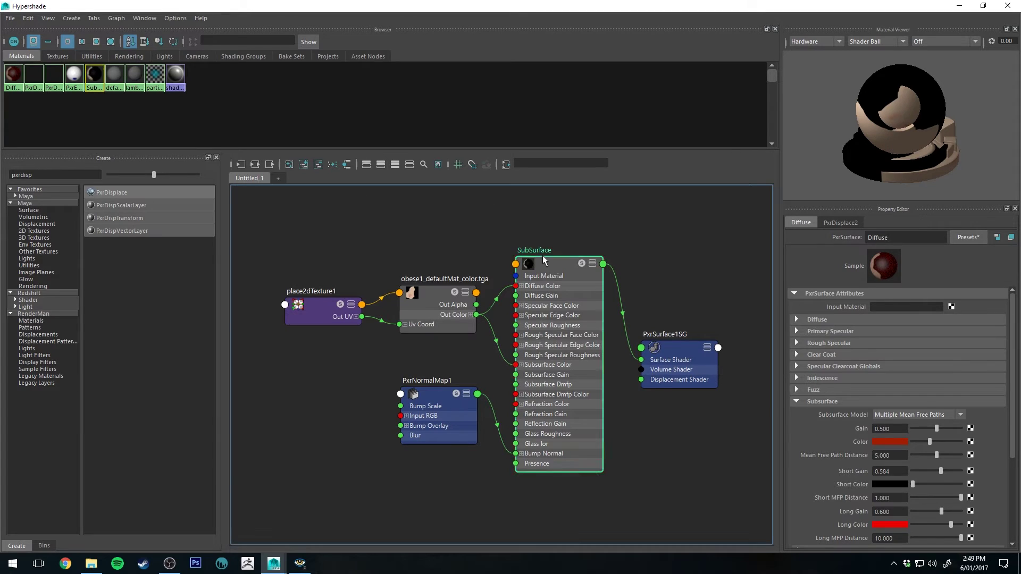
left_click(959, 238)
mouse_move(946, 270)
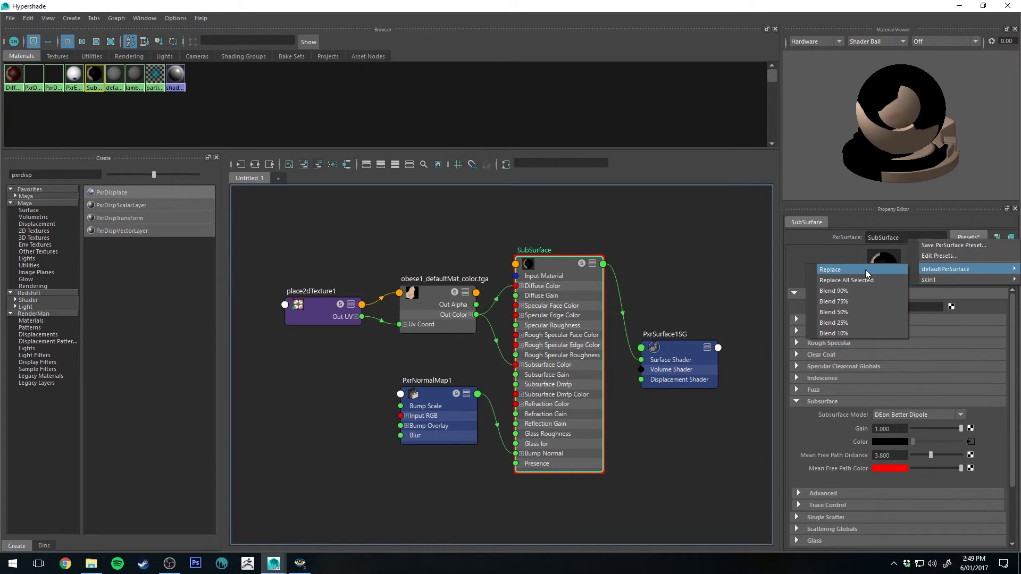
left_click(866, 270)
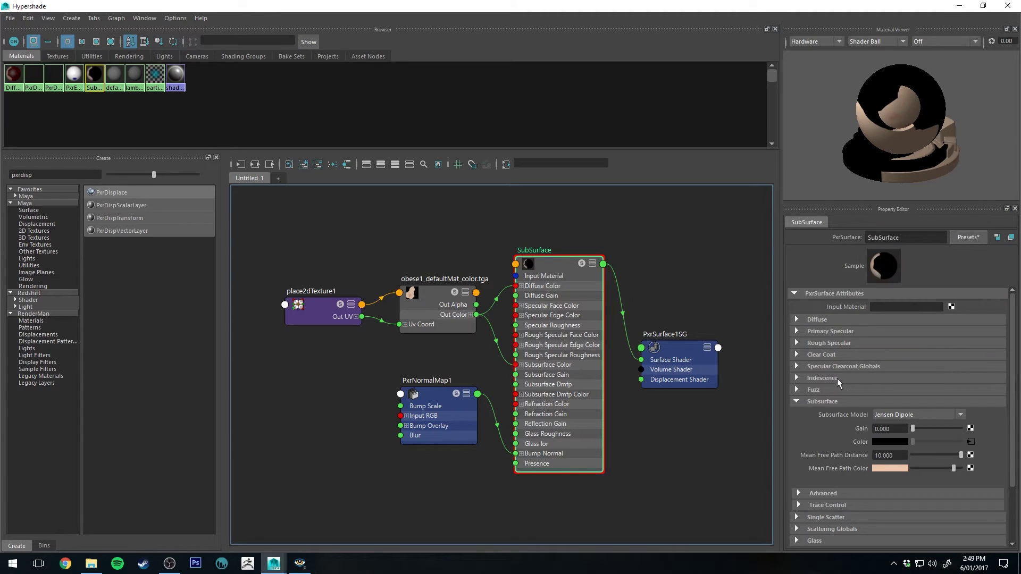
left_click(803, 401)
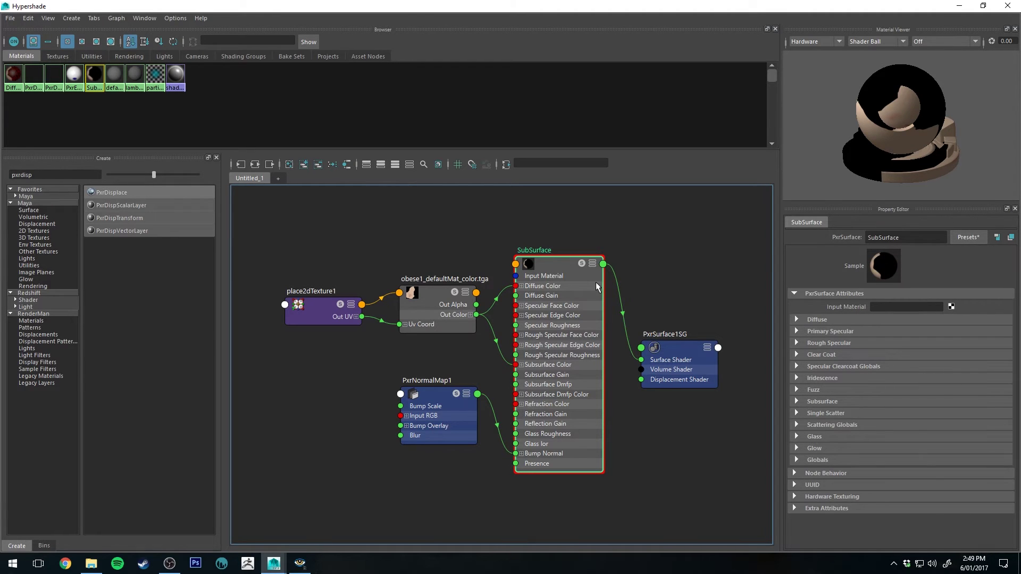
left_click(413, 300)
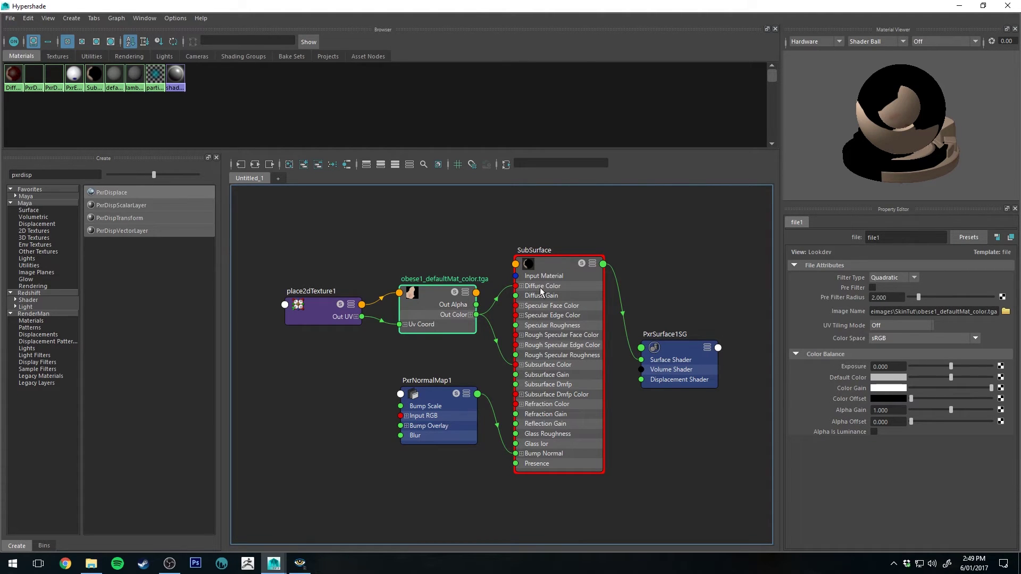
Step: Set the SubSurface material's Diffuse Gain to 0
left_click(551, 263)
left_click(824, 322)
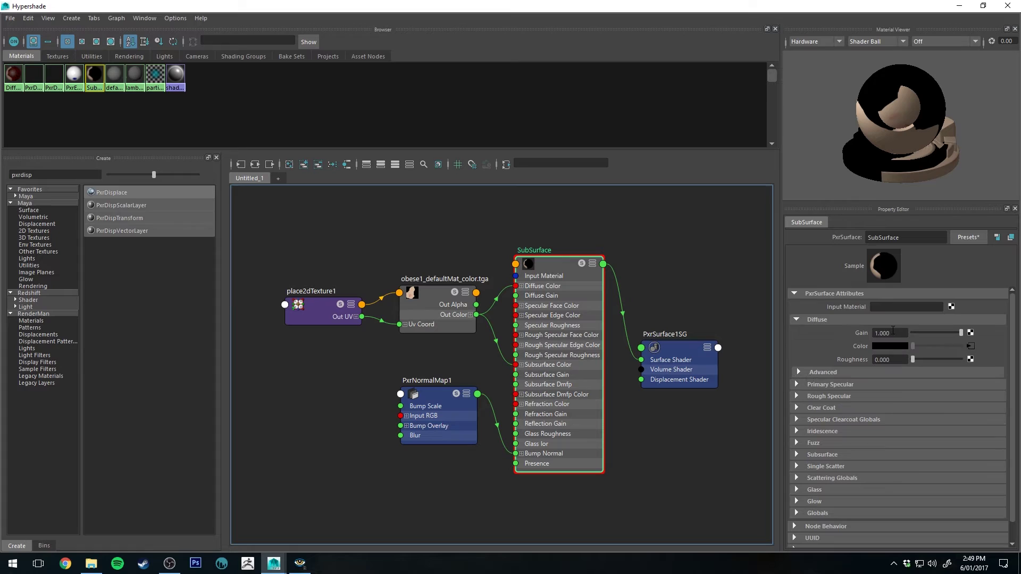
left_click_drag(945, 333, 891, 333)
Step: Set the Subsurface Model to DEon Better Dipole
scroll(810, 394, "down", 1)
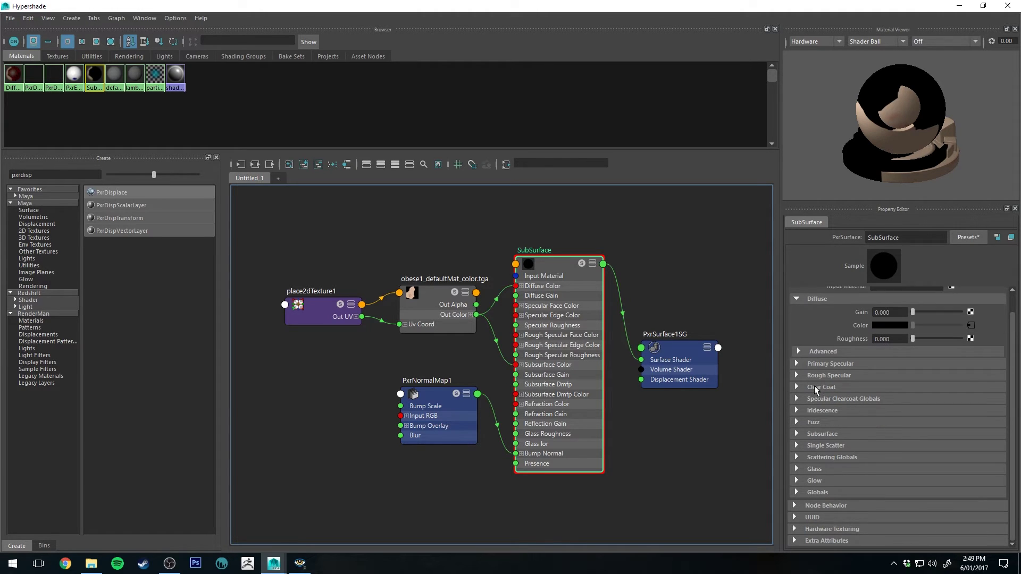
left_click(796, 433)
scroll(936, 371, "down", 3)
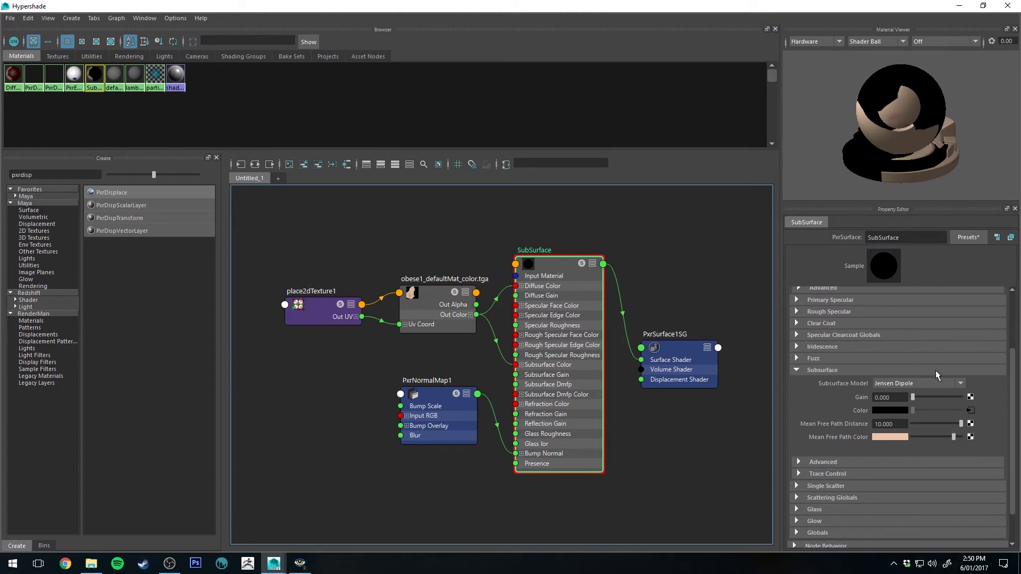
left_click(914, 383)
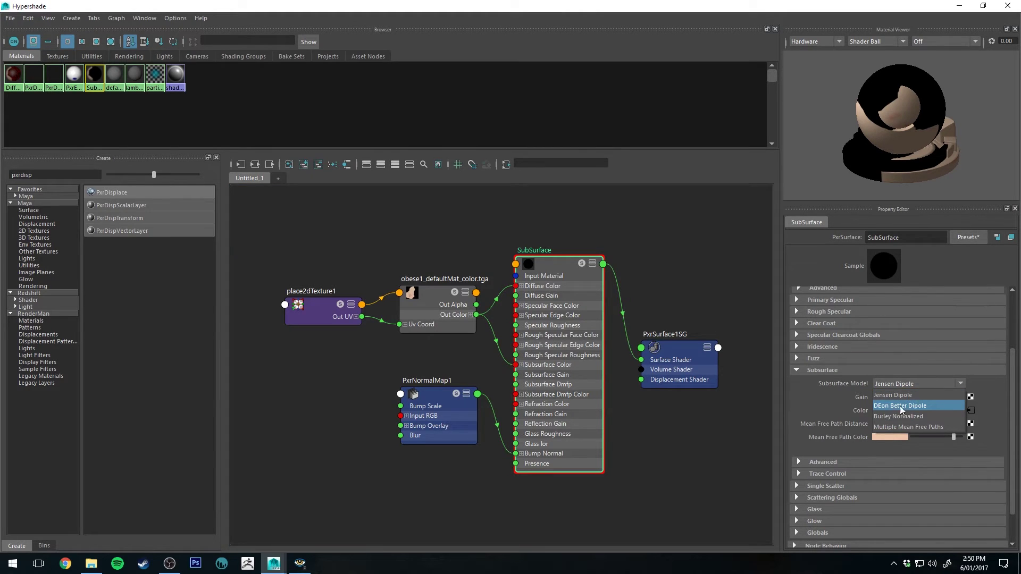
left_click(935, 407)
left_click(961, 383)
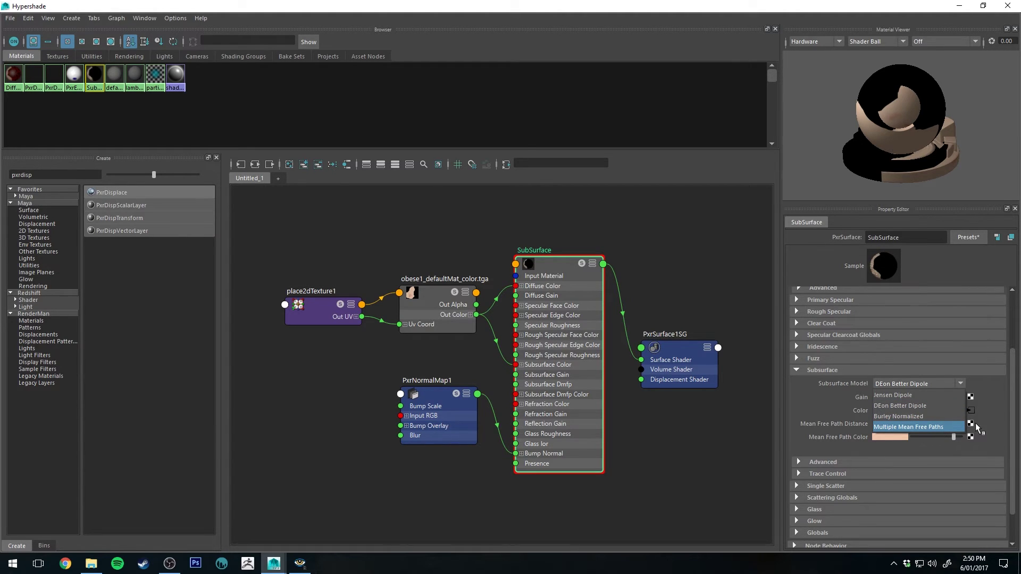
left_click(990, 417)
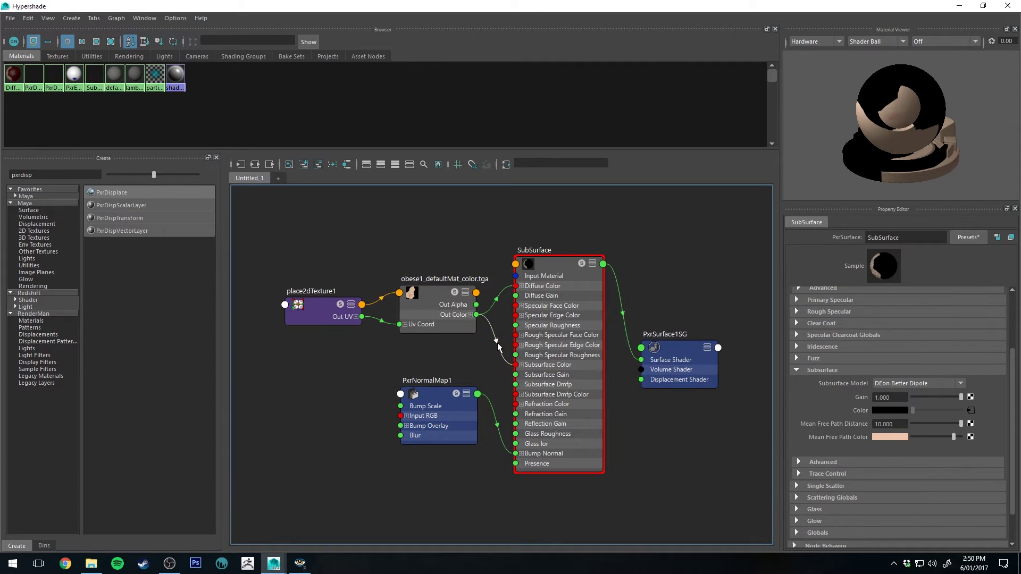
Step: Remove the texture link into Subsurface Color and set it to a flat peach
left_click(504, 356)
key("Delete")
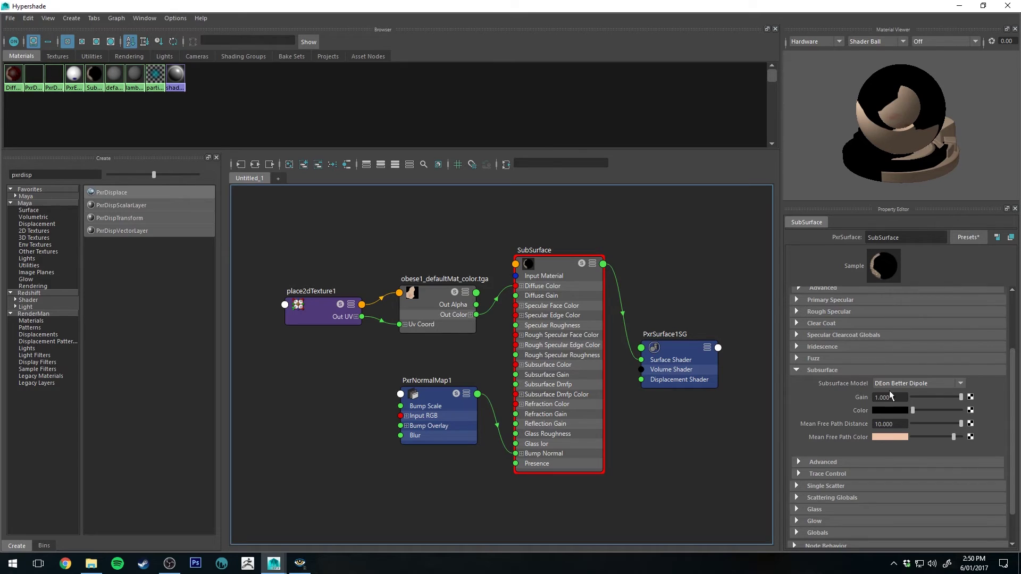
left_click(889, 437)
left_click(881, 407)
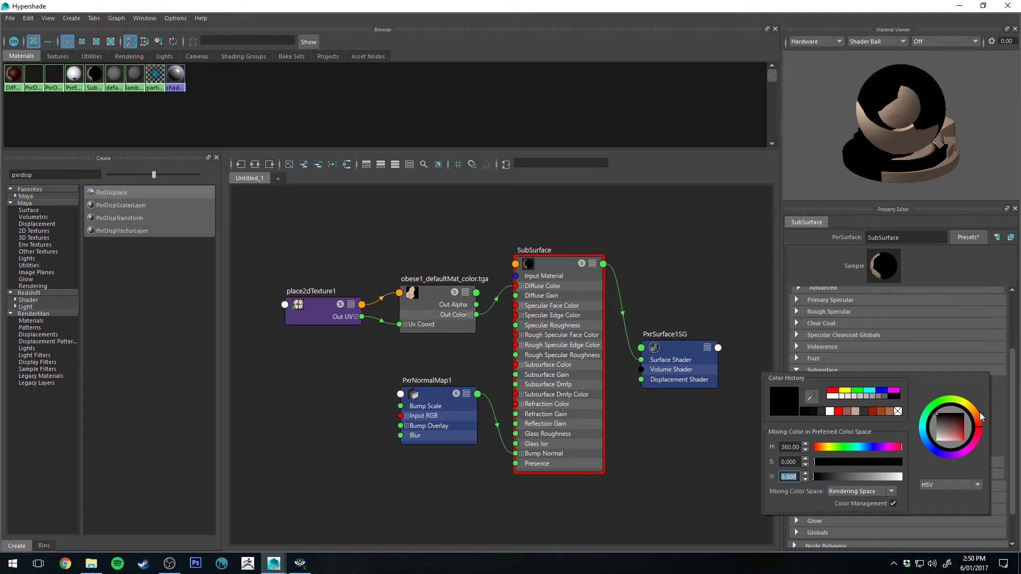
left_click_drag(949, 431, 948, 443)
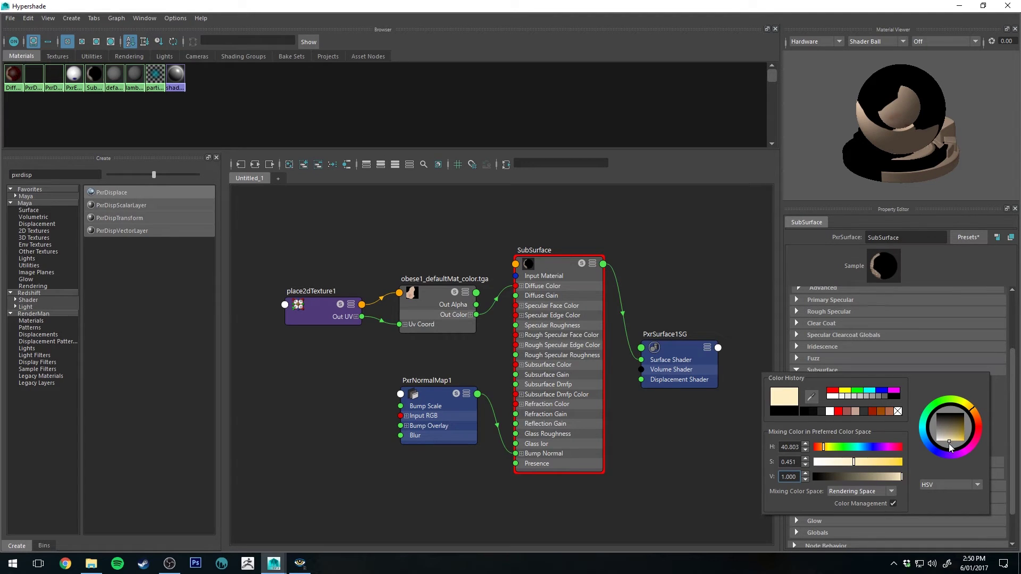
left_click(975, 414)
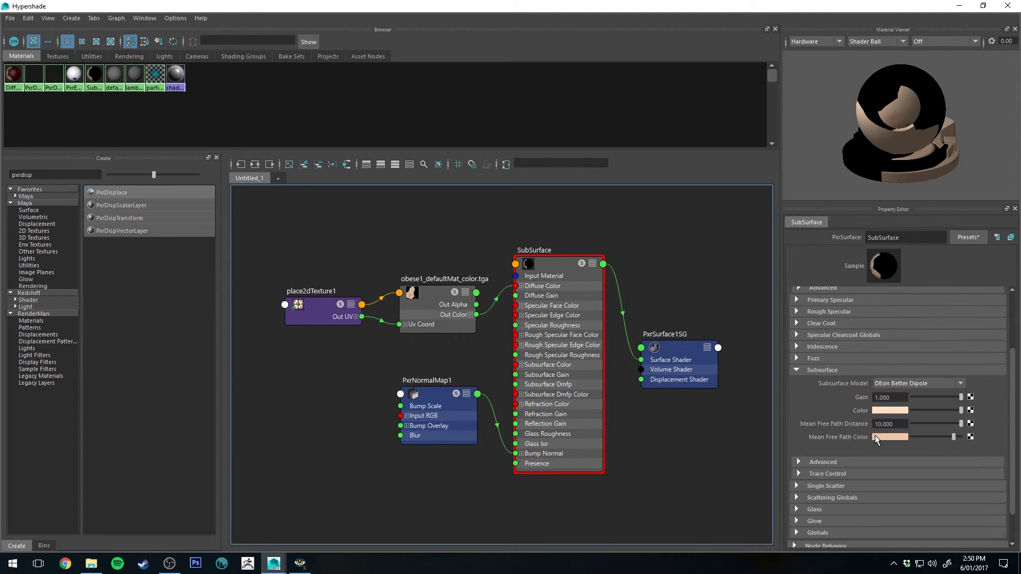
Step: Set the Mean Free Path Color to red and the Mean Free Path Distance to 5
left_click(875, 436)
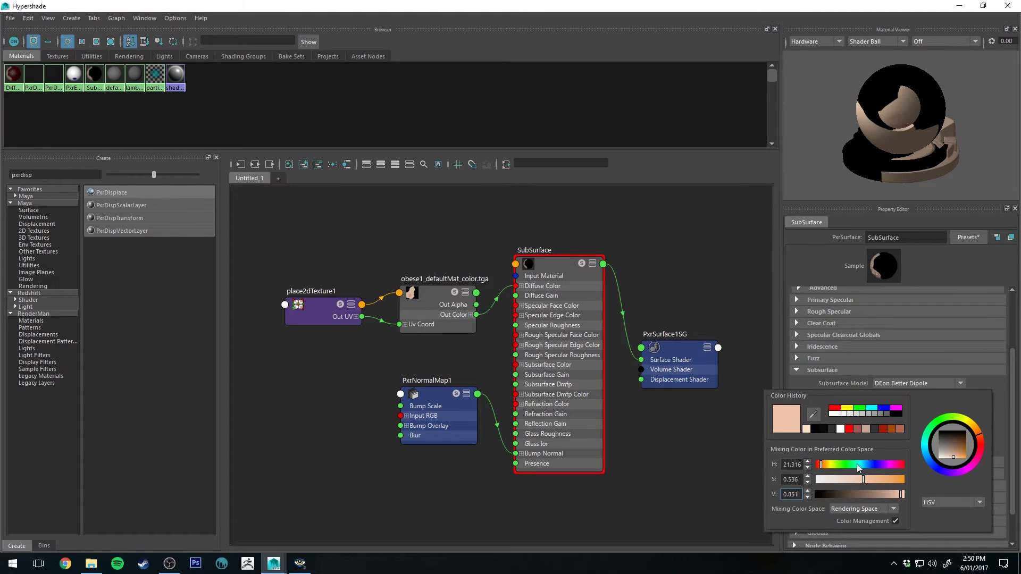
left_click(850, 429)
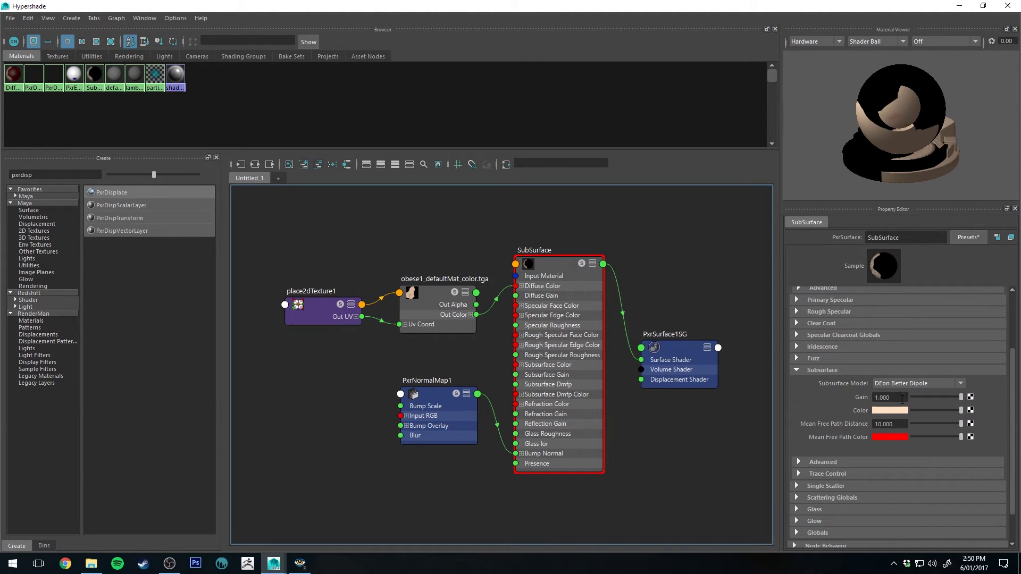
left_click(899, 424)
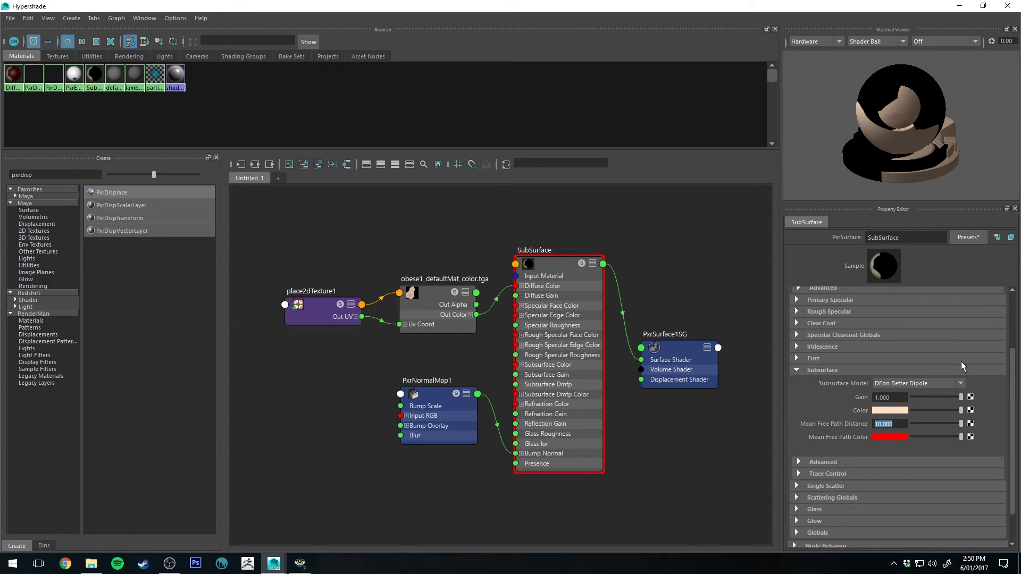
type(".")
type("5")
key("Return")
key("Return")
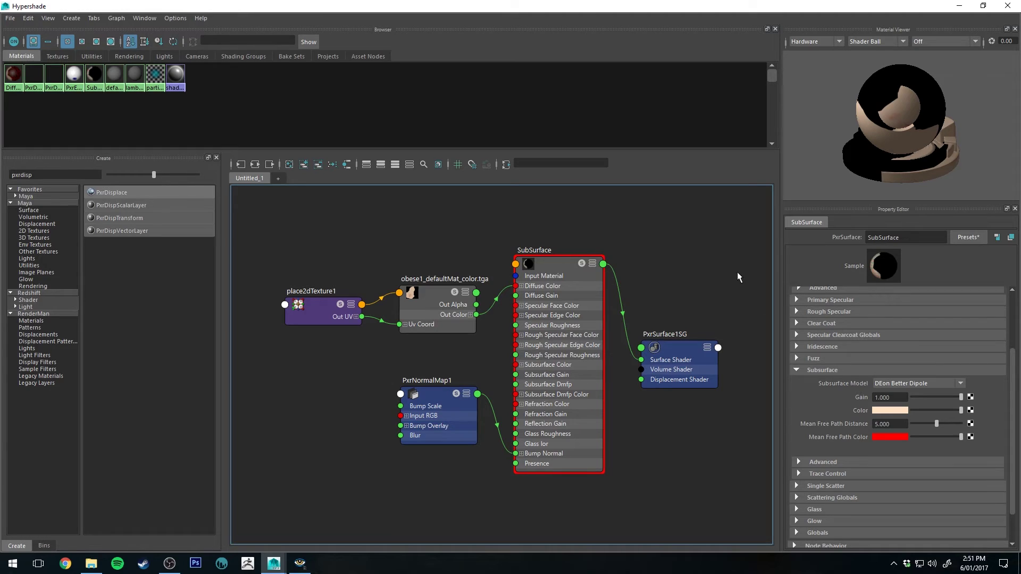
left_click(898, 426)
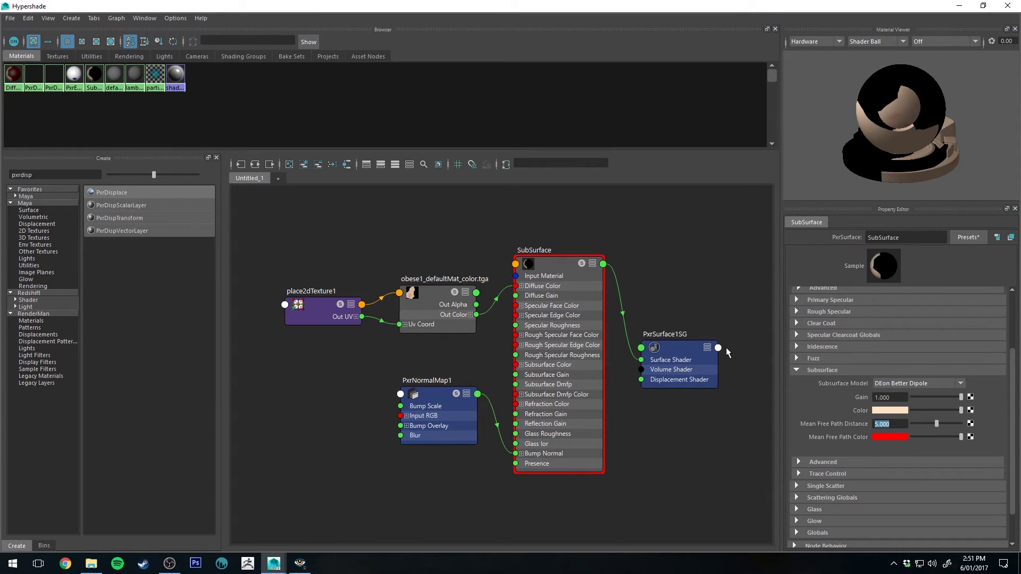
left_click(651, 232)
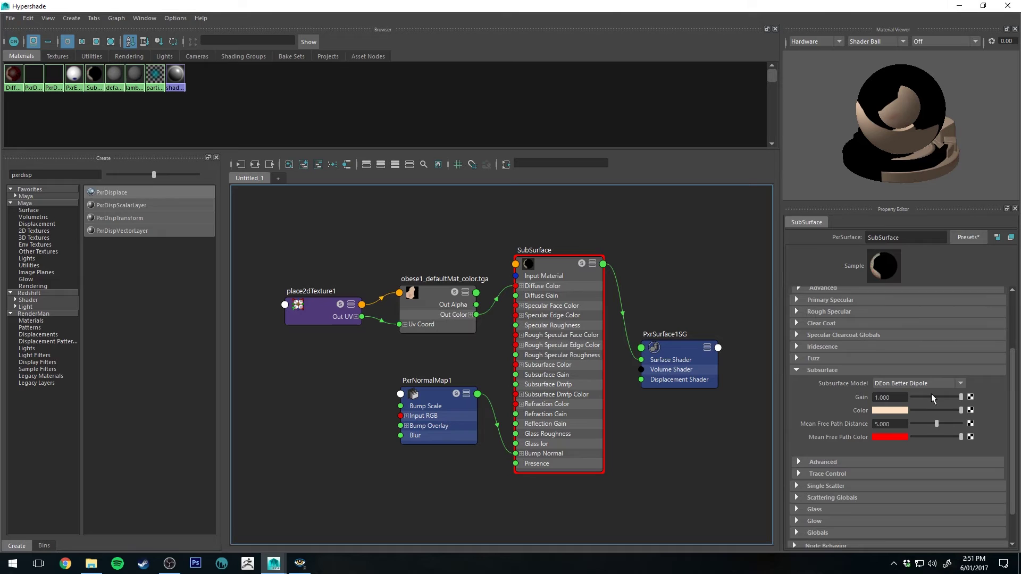
scroll(898, 400, "up", 3)
scroll(900, 348, "down", 3)
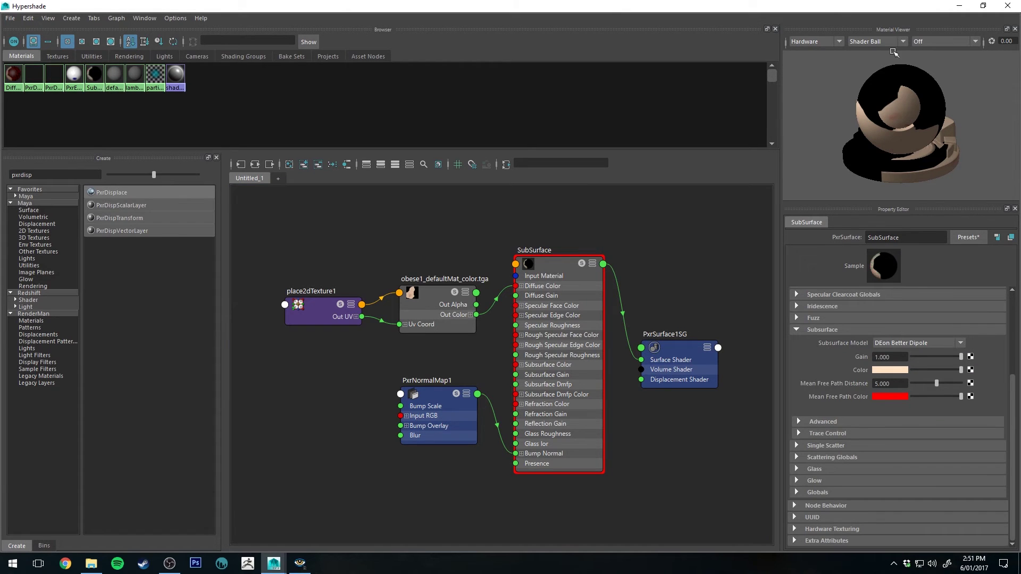
Step: Minimize Hypershade and start a RenderMan IPR render of the head
left_click(957, 5)
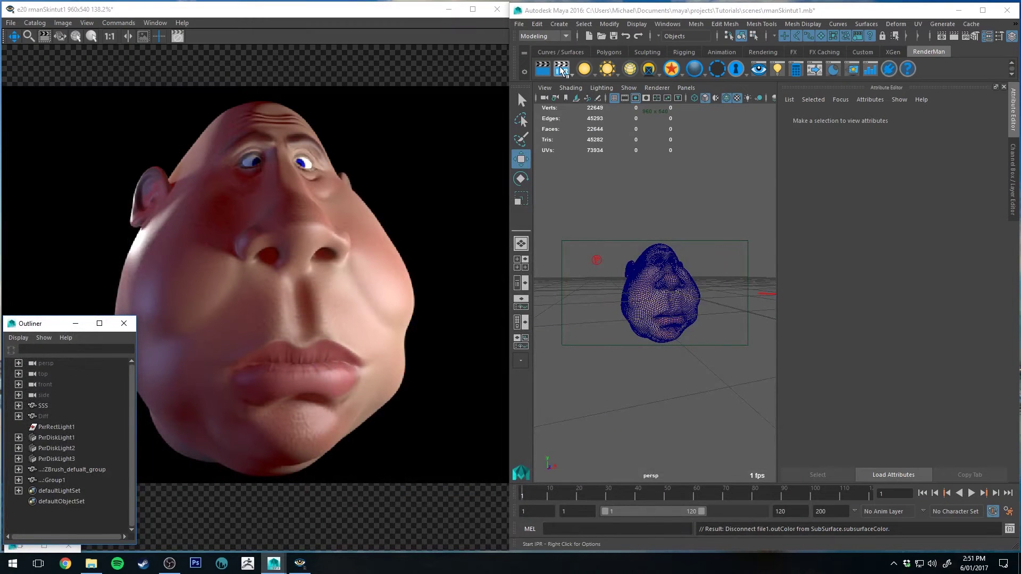
left_click(559, 66)
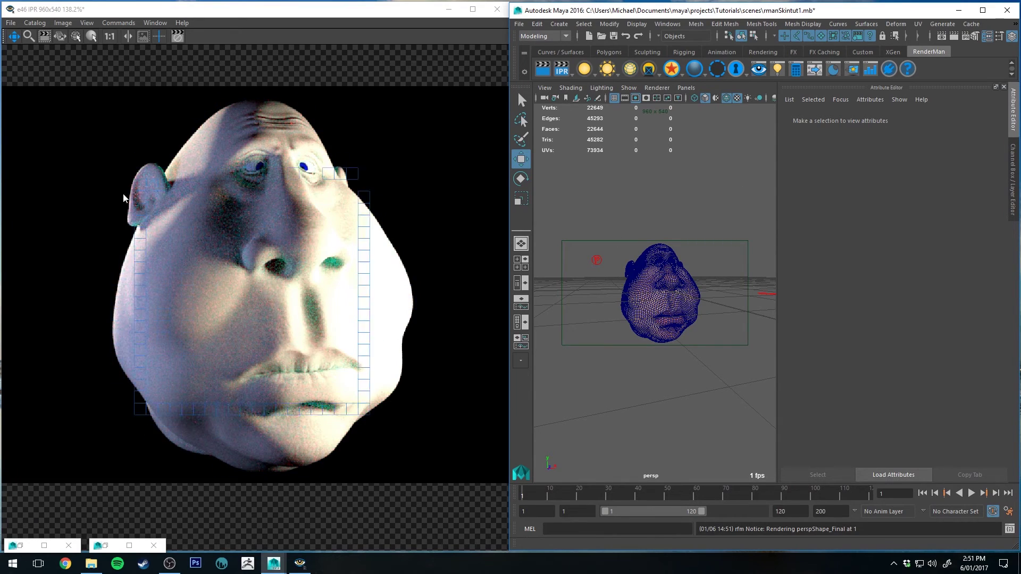
scroll(307, 218, "down", 3)
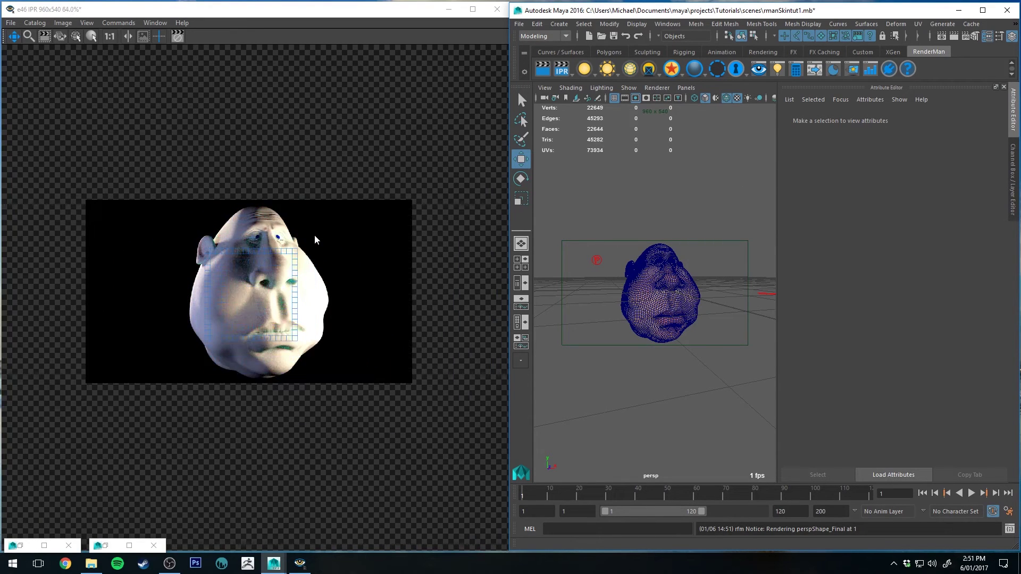
scroll(314, 235, "up", 3)
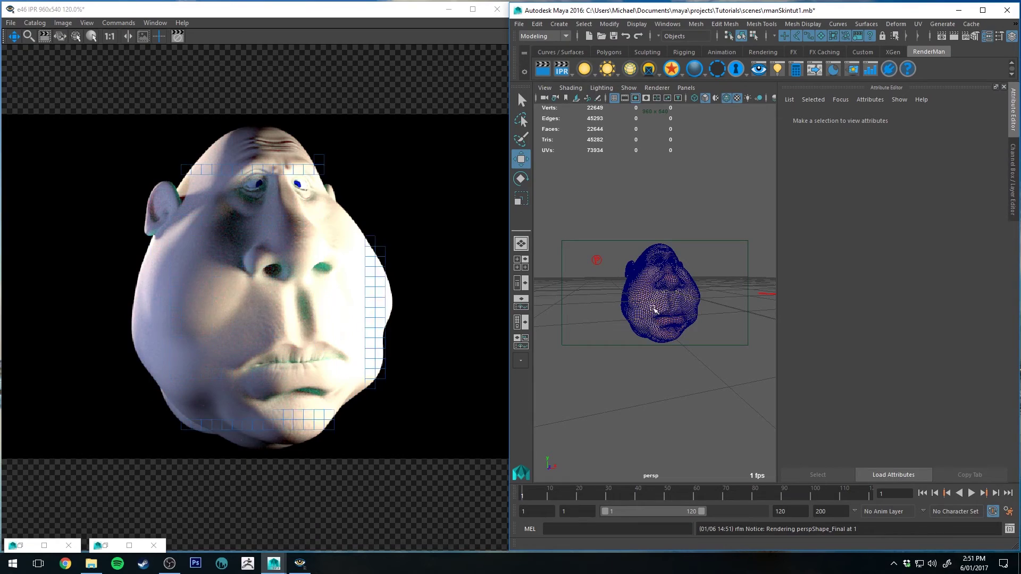
left_click(367, 255)
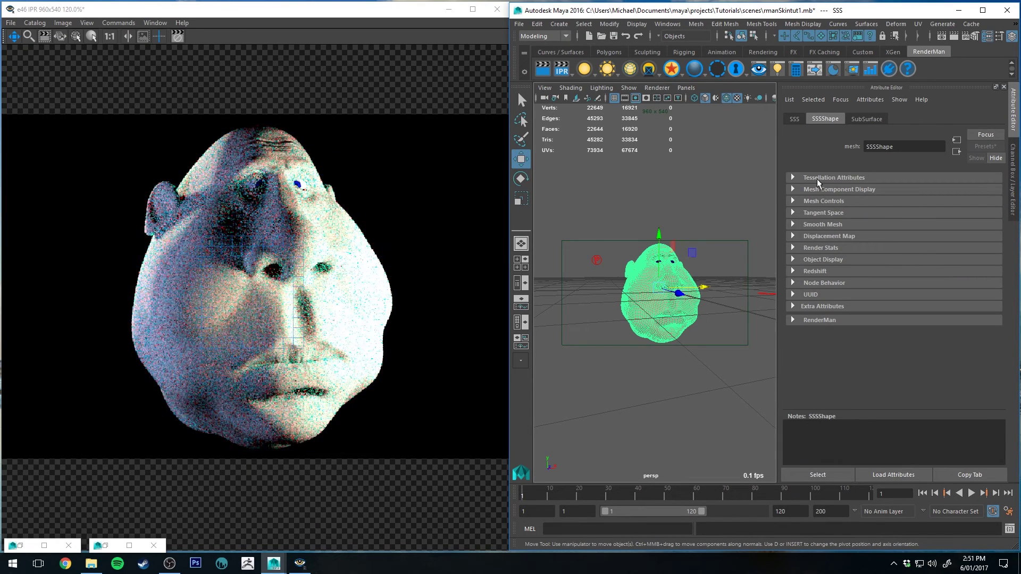
left_click(796, 120)
left_click(854, 118)
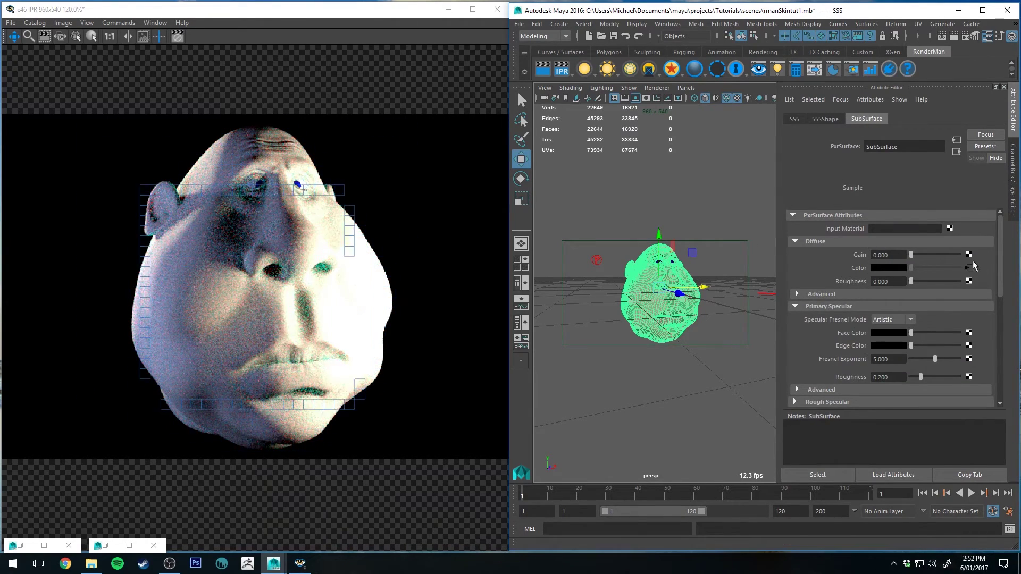
left_click(826, 237)
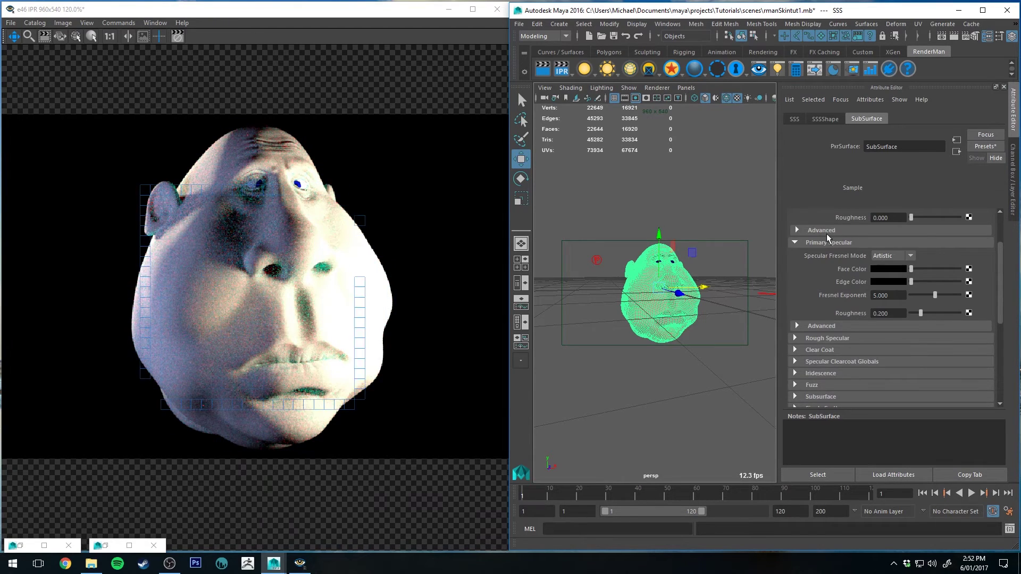
left_click(827, 235)
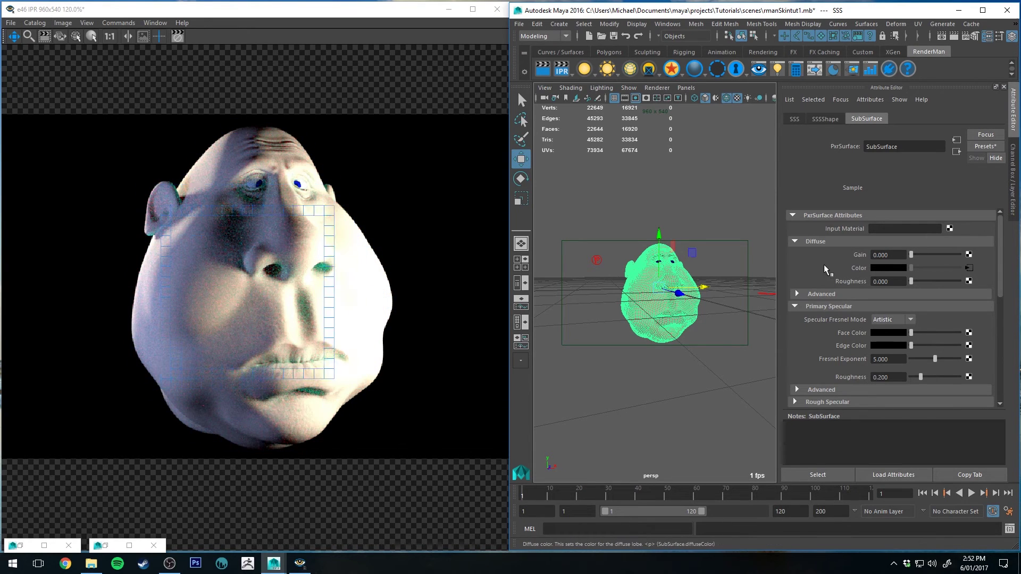
scroll(824, 263, "down", 5)
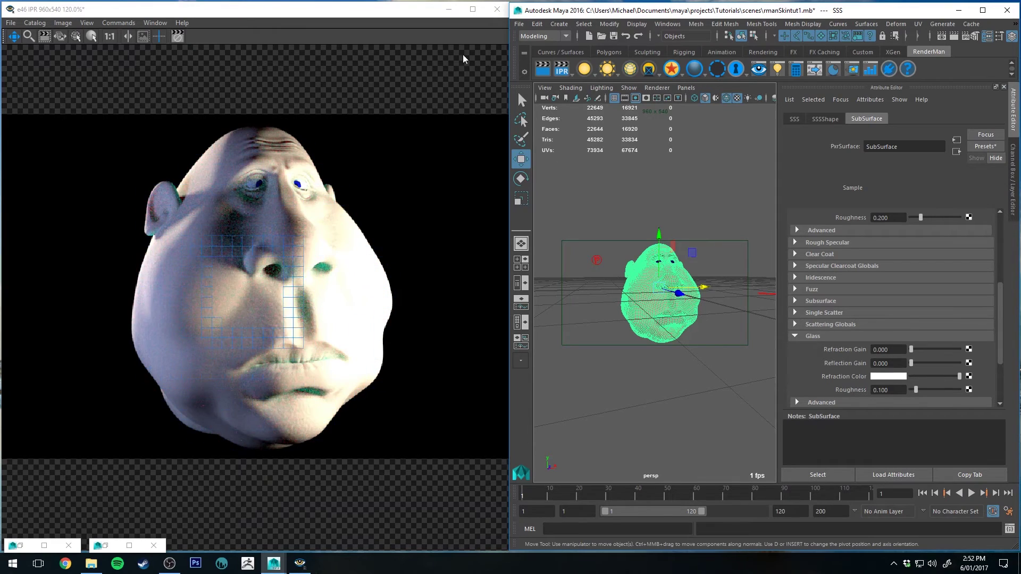
left_click(176, 39)
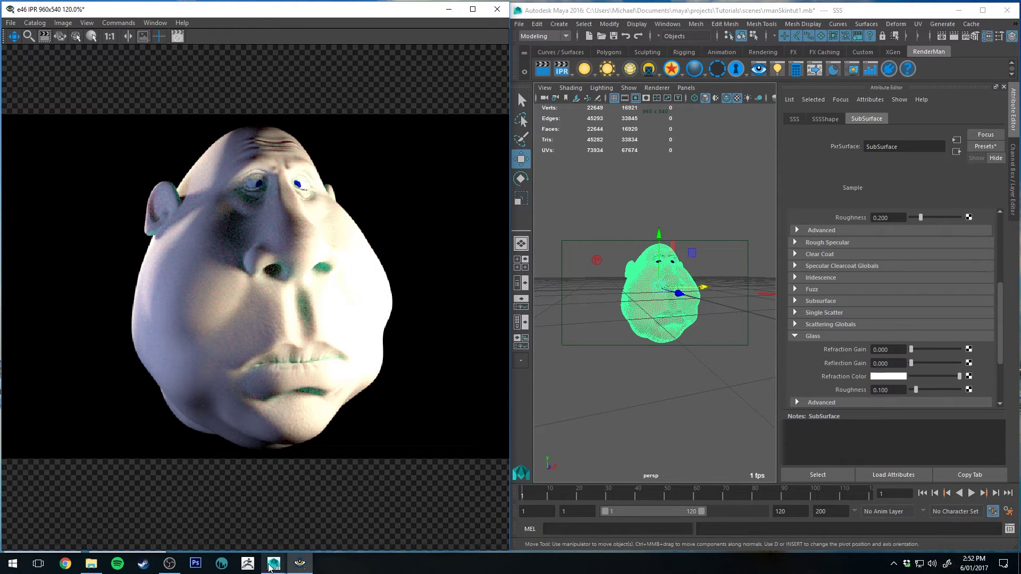
mouse_move(270, 568)
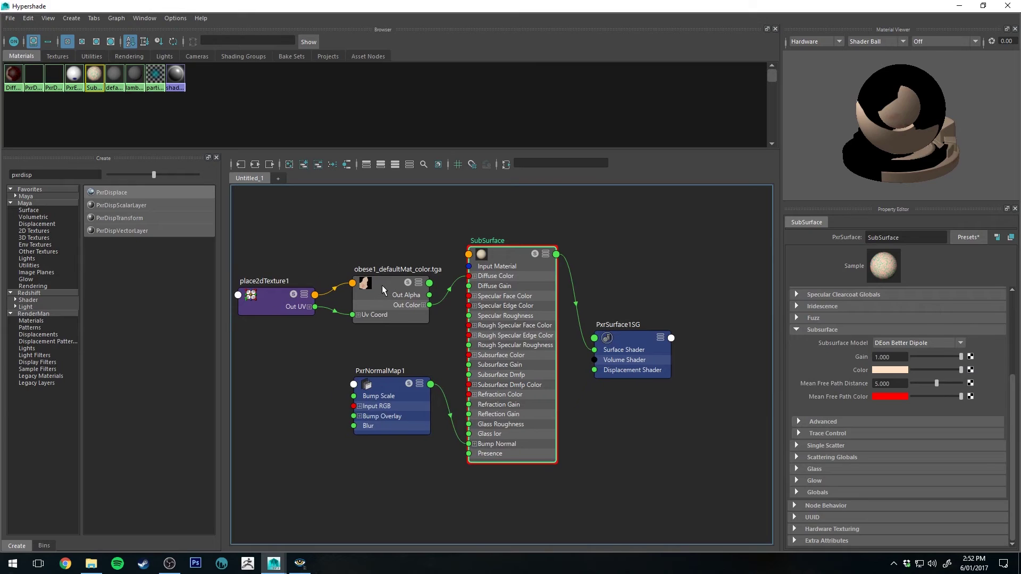
Step: Connect file1's Out Color to SubSurface's Subsurface Color and try the Multiple Mean Free Paths model
left_click(382, 285)
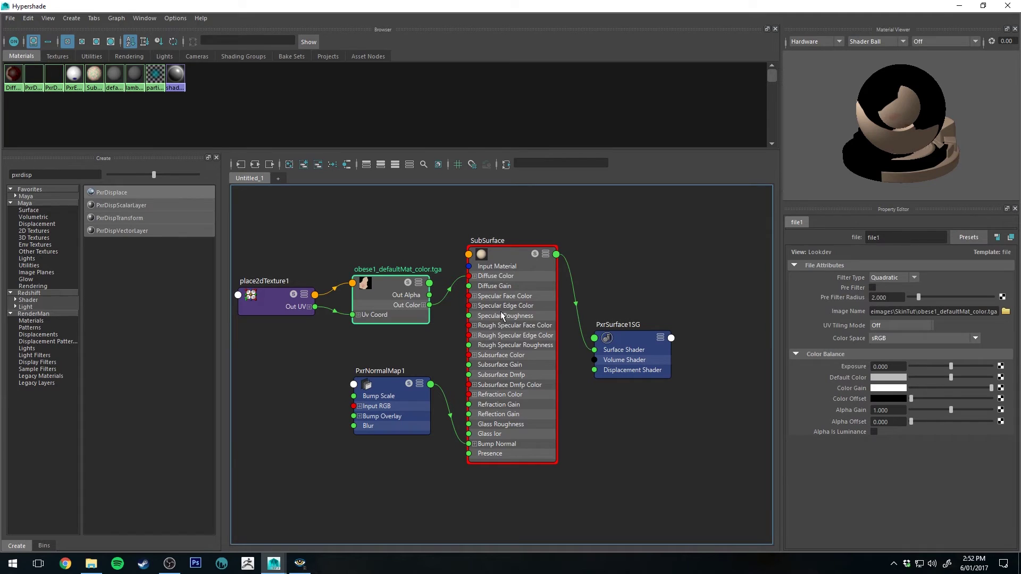
left_click(500, 248)
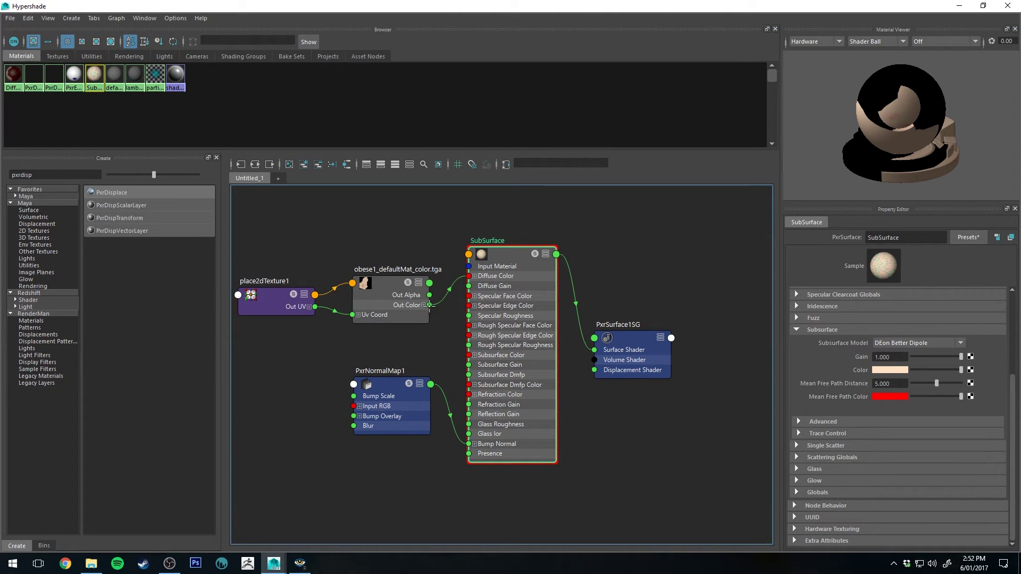
left_click_drag(447, 338, 471, 356)
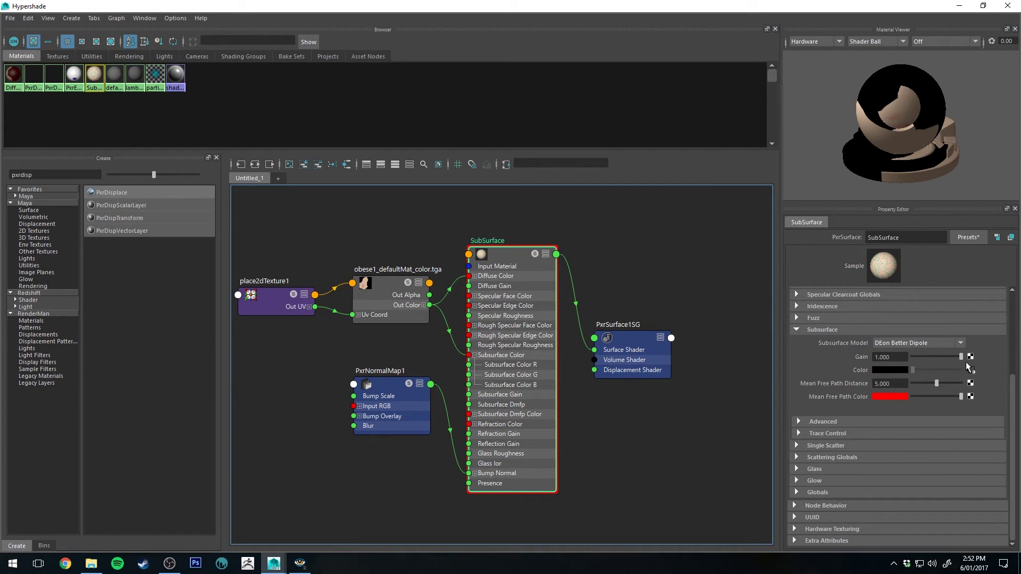
left_click(907, 343)
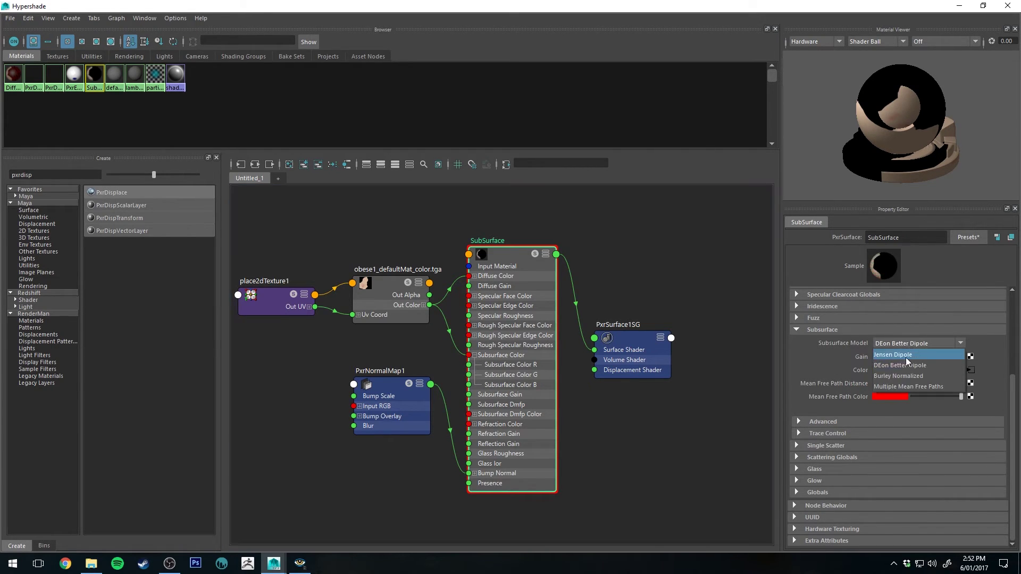
left_click(898, 386)
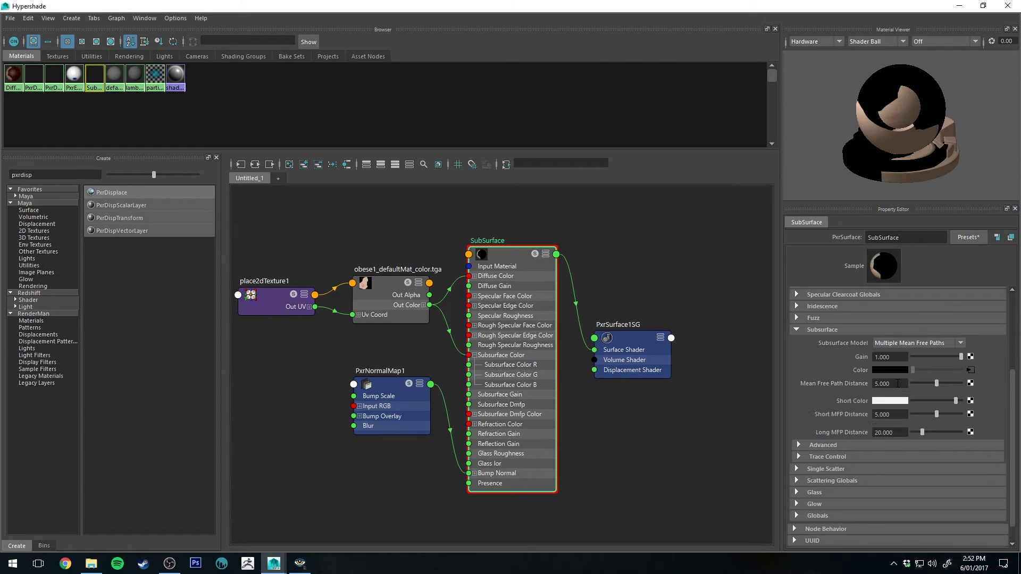
Step: Filter the SubSurface node's attributes by 'sub' and reconnect file1's colour to Subsurface Color
left_click(474, 355)
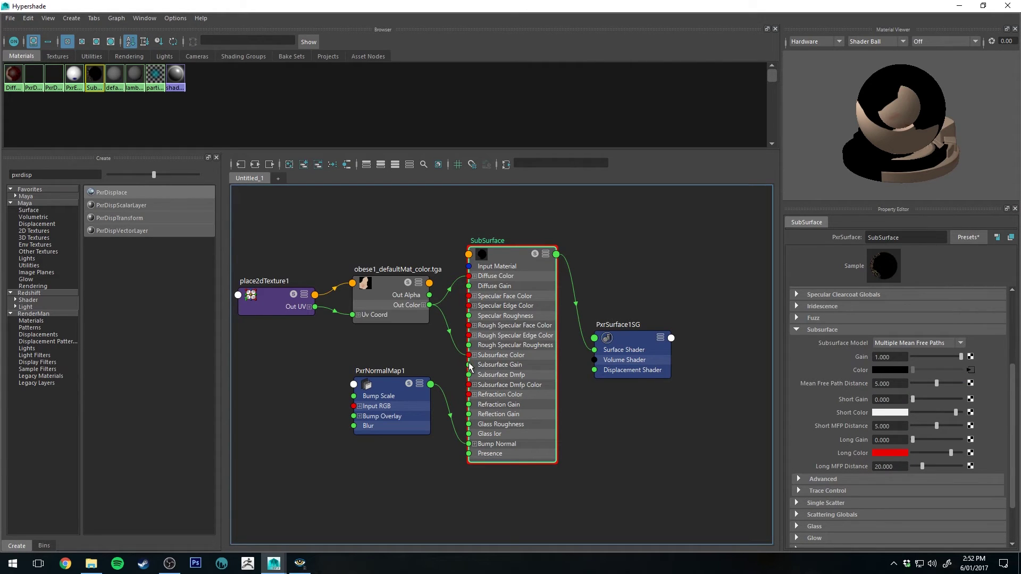
left_click(548, 254)
left_click(547, 254)
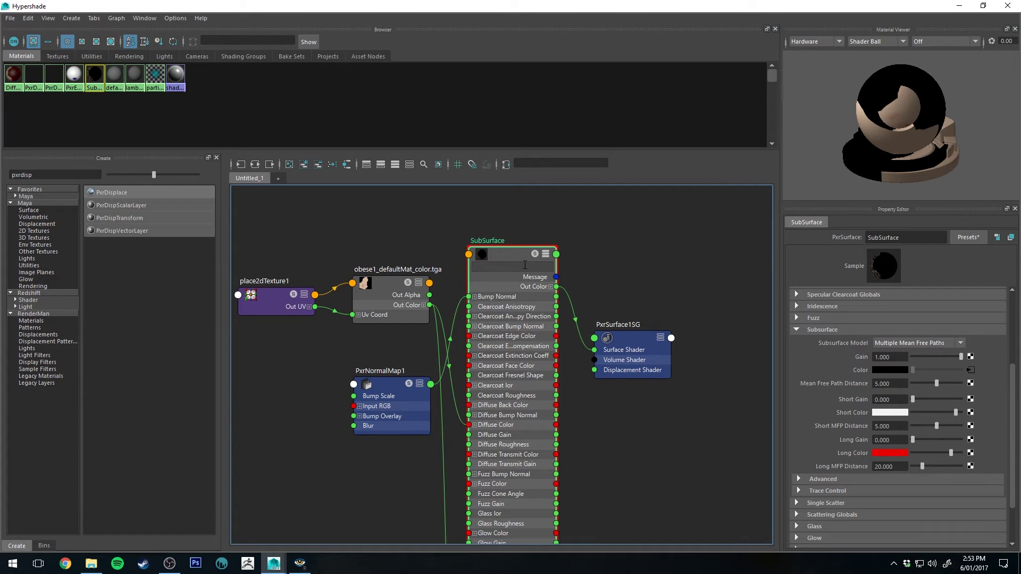
left_click(525, 264)
type("sub")
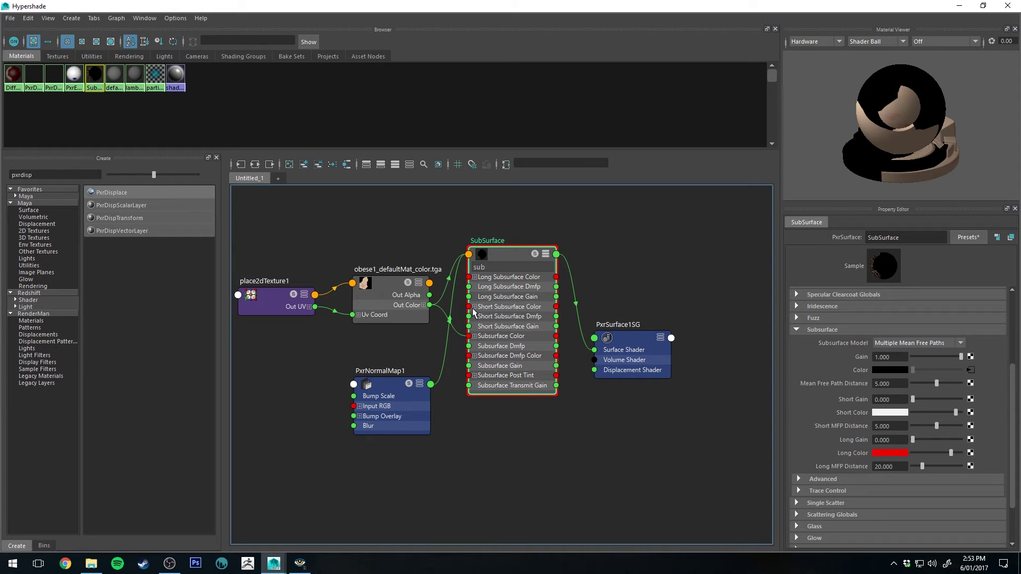
left_click_drag(461, 339, 470, 316)
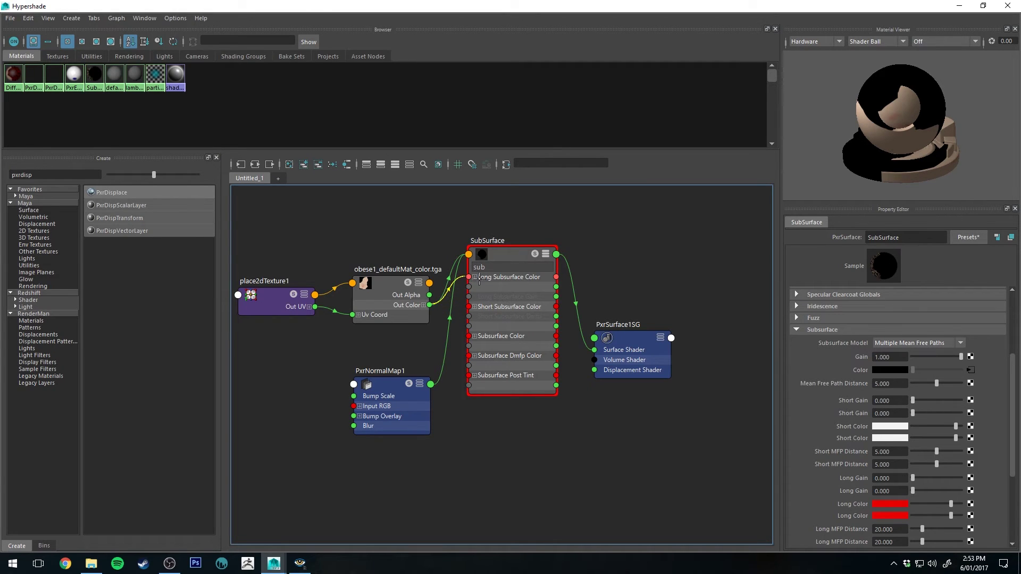
left_click_drag(477, 278, 475, 339)
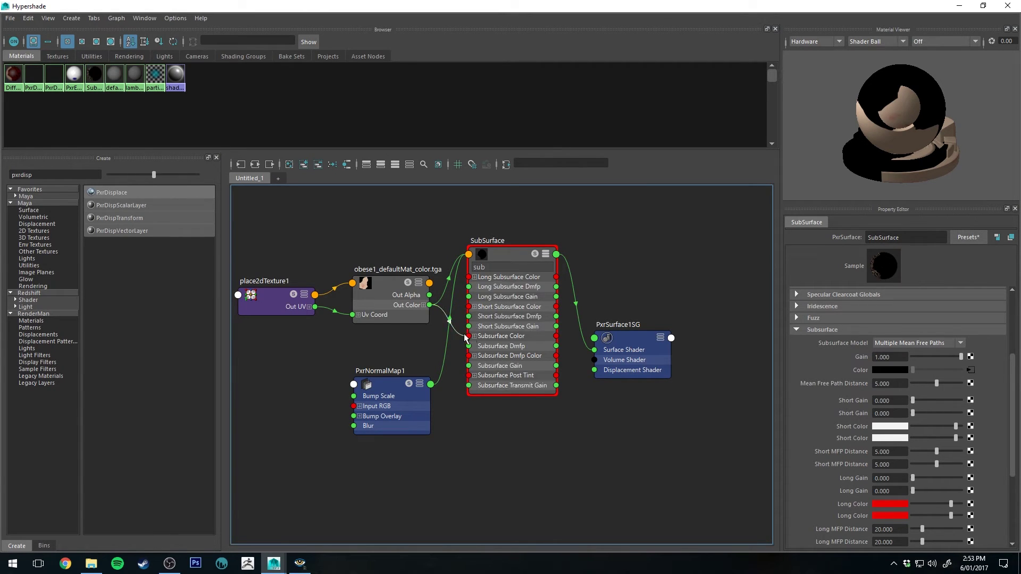
Step: Set the Subsurface Model back to DEon Better Dipole and check the Mean Free Path Color
left_click(927, 338)
left_click(899, 367)
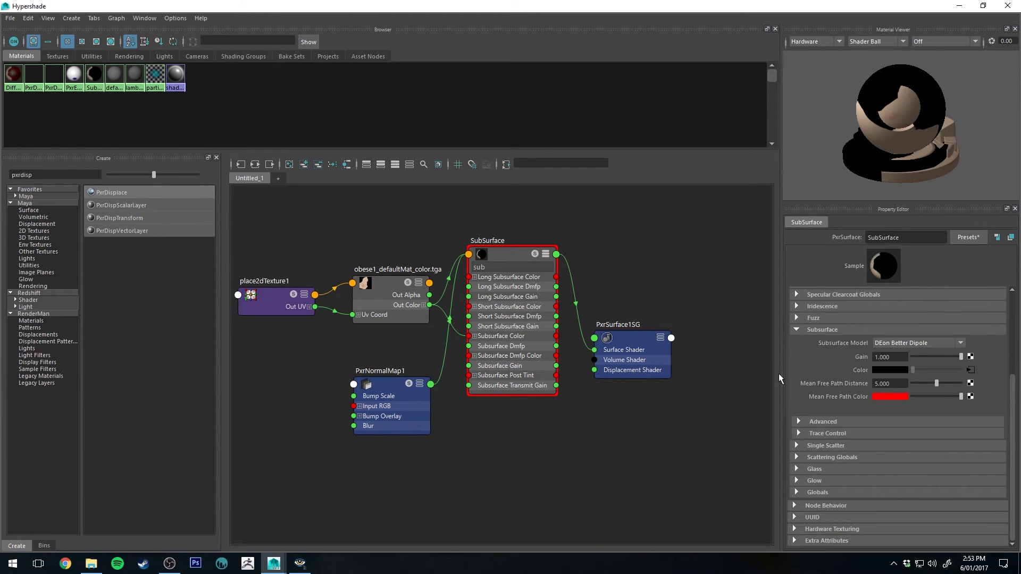
left_click(889, 396)
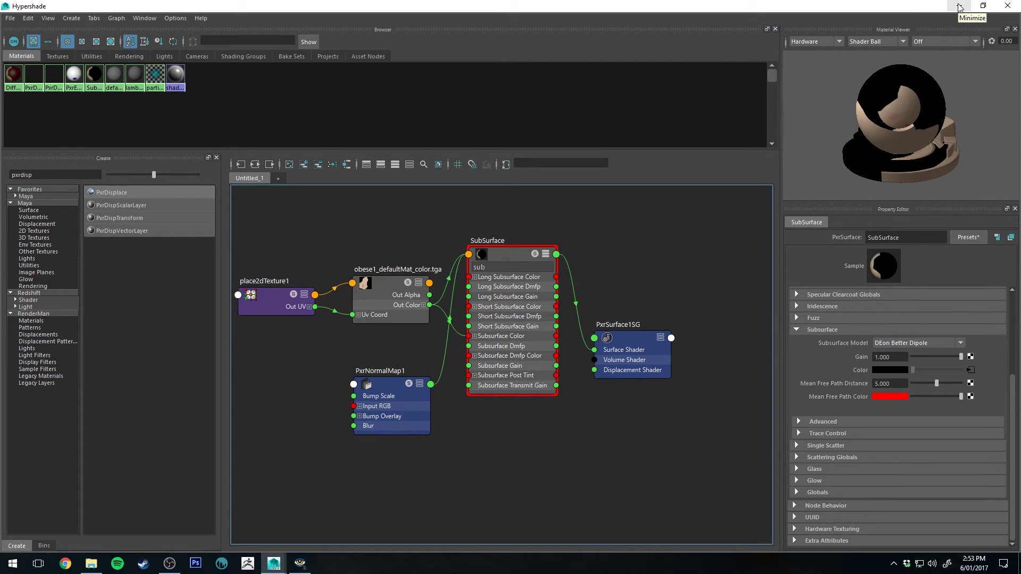
scroll(907, 360, "up", 3)
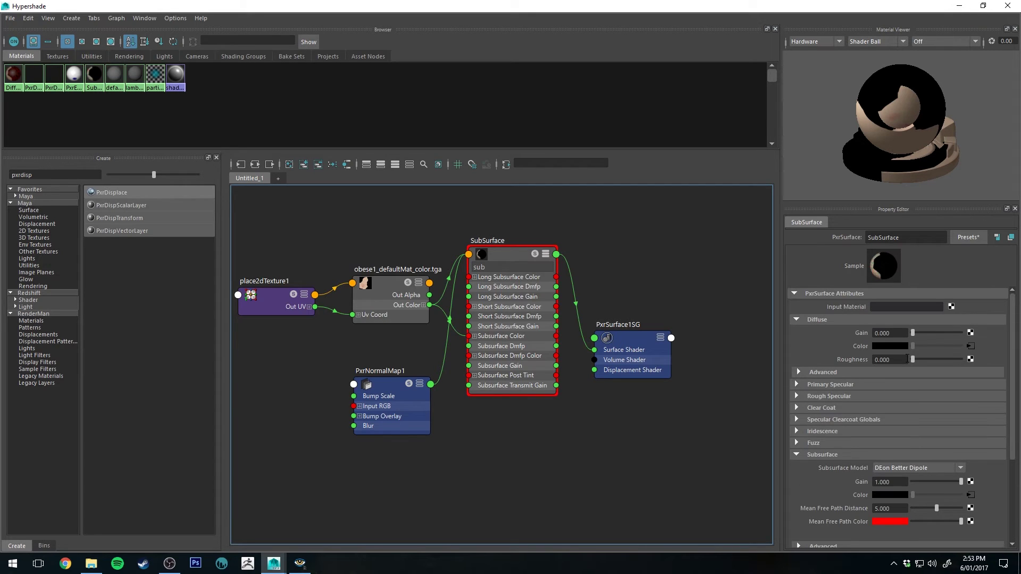
Step: Restart the RenderMan IPR render to see the textured skin, then select the head mesh
left_click(961, 6)
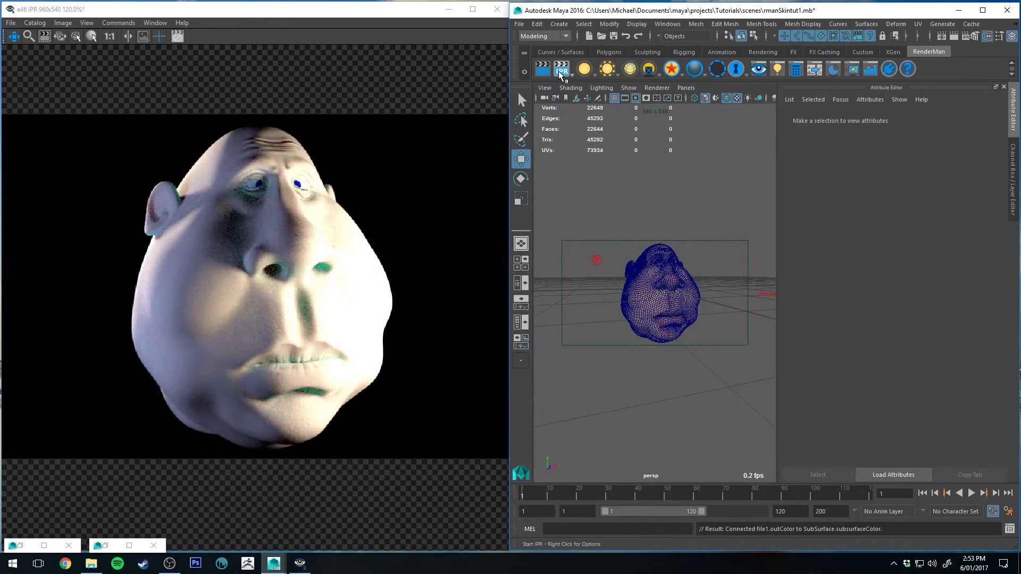
left_click(558, 71)
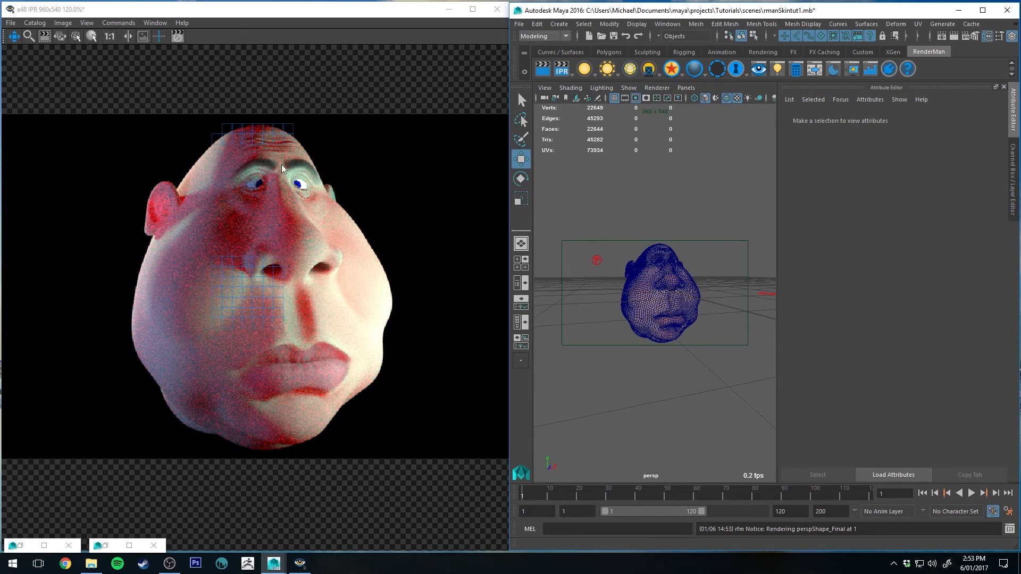
scroll(167, 198, "up", 1)
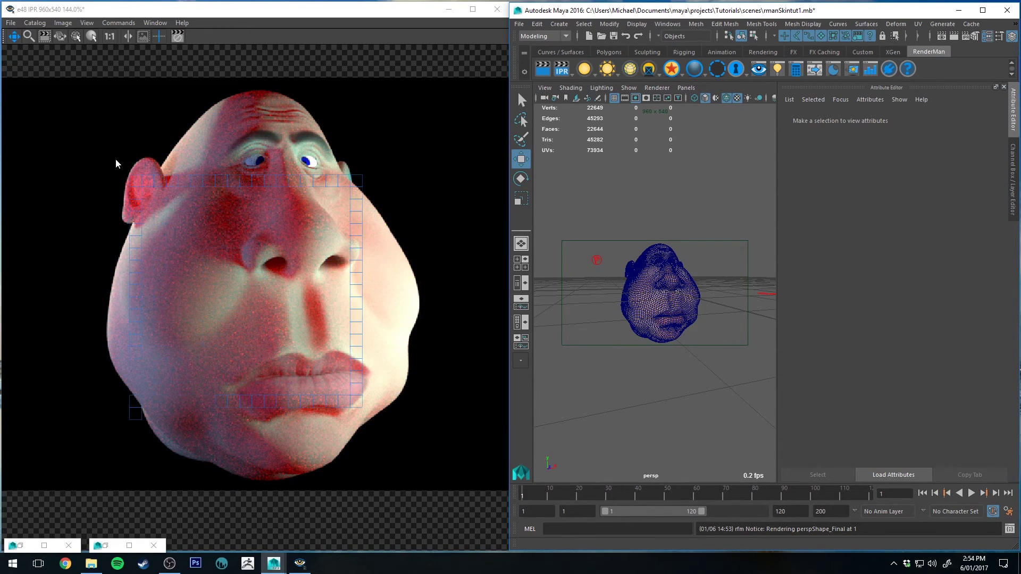
scroll(213, 207, "down", 1)
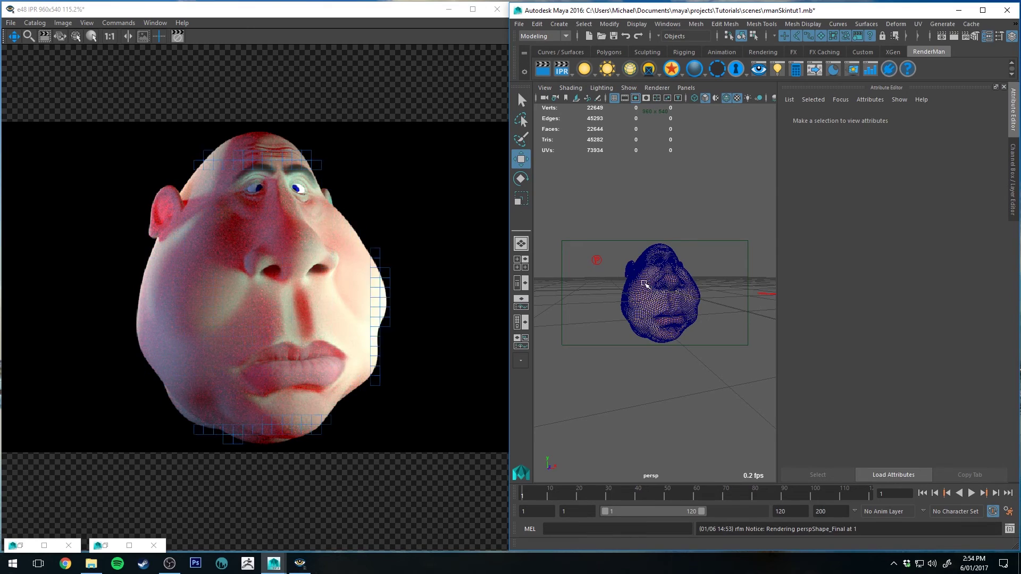
left_click(231, 224)
scroll(930, 301, "up", 5)
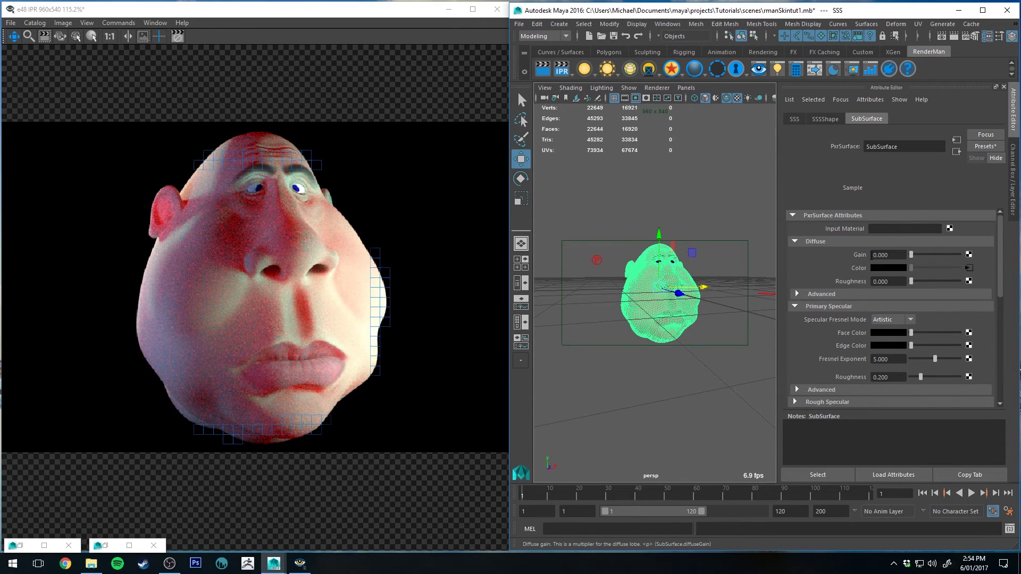
Step: Try several diffuse gain values, then enter 0.4 and settle on 0.55
left_click_drag(912, 254, 920, 254)
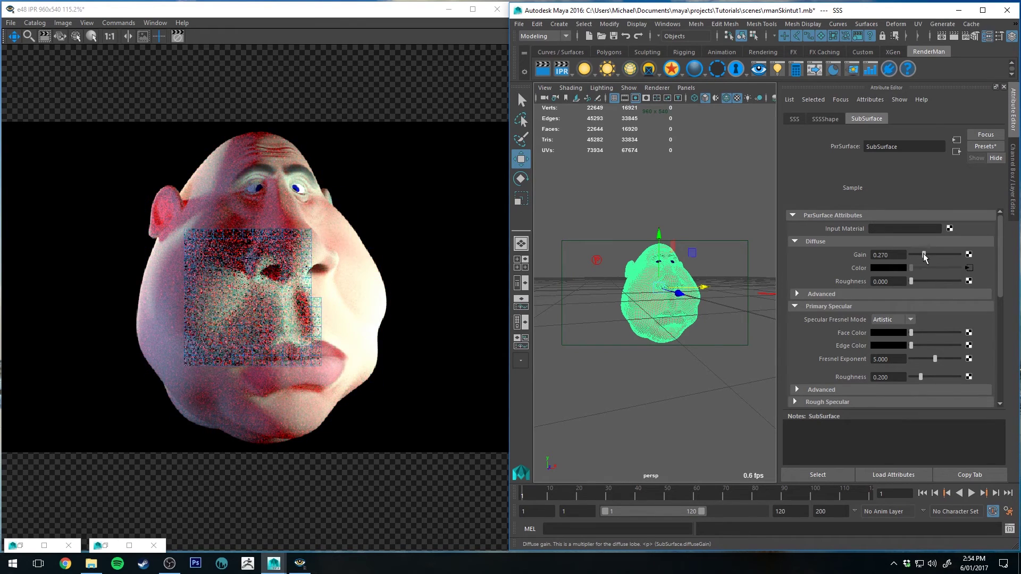
left_click_drag(923, 253, 960, 254)
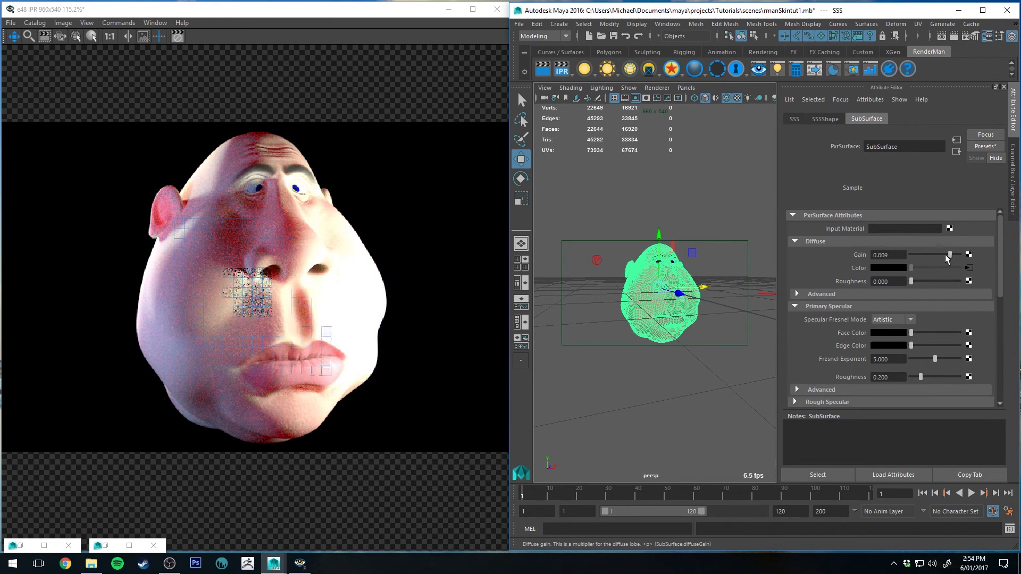
left_click_drag(946, 254, 939, 255)
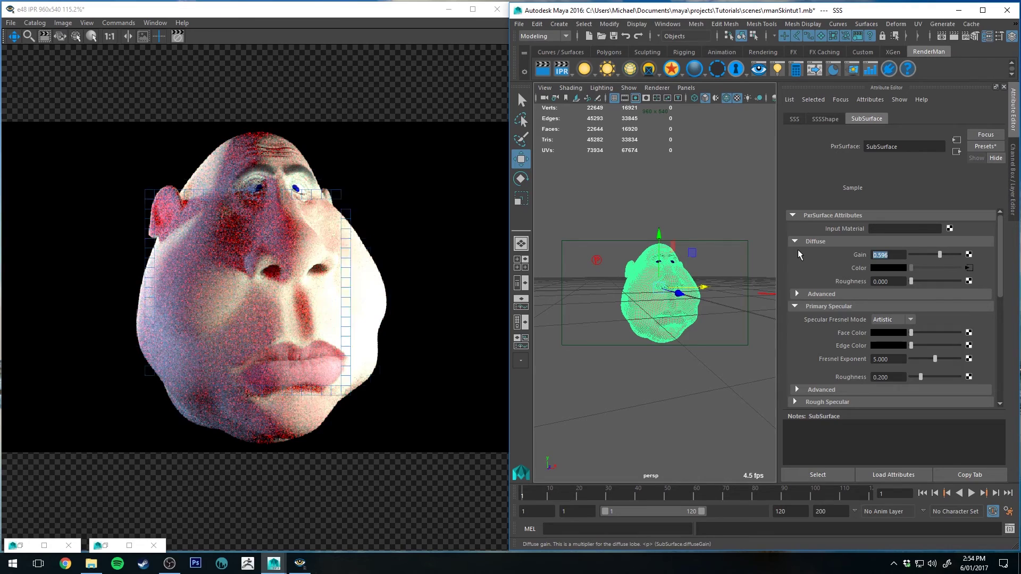
type("0.4")
key("Return")
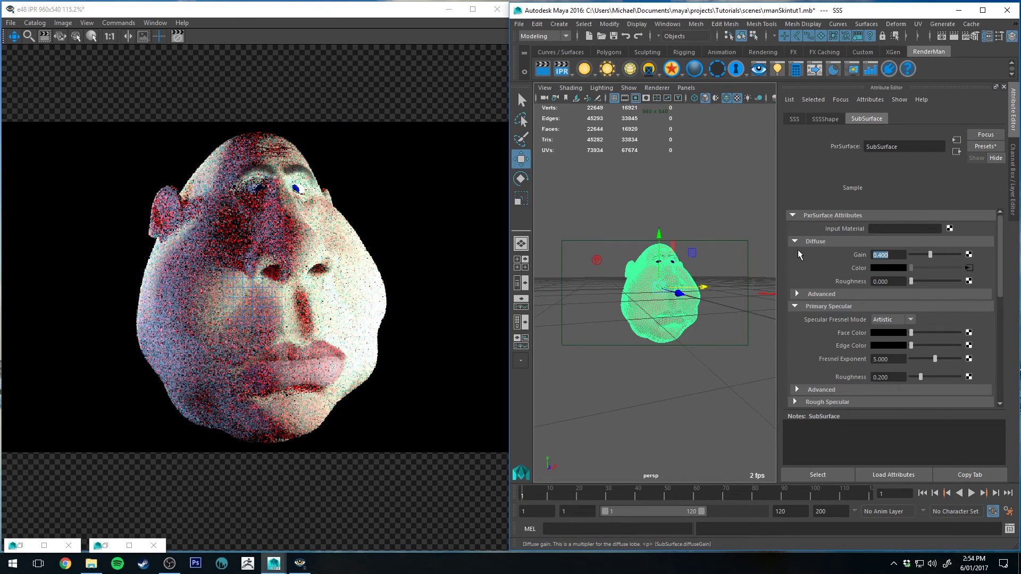
type(".55")
key("Return")
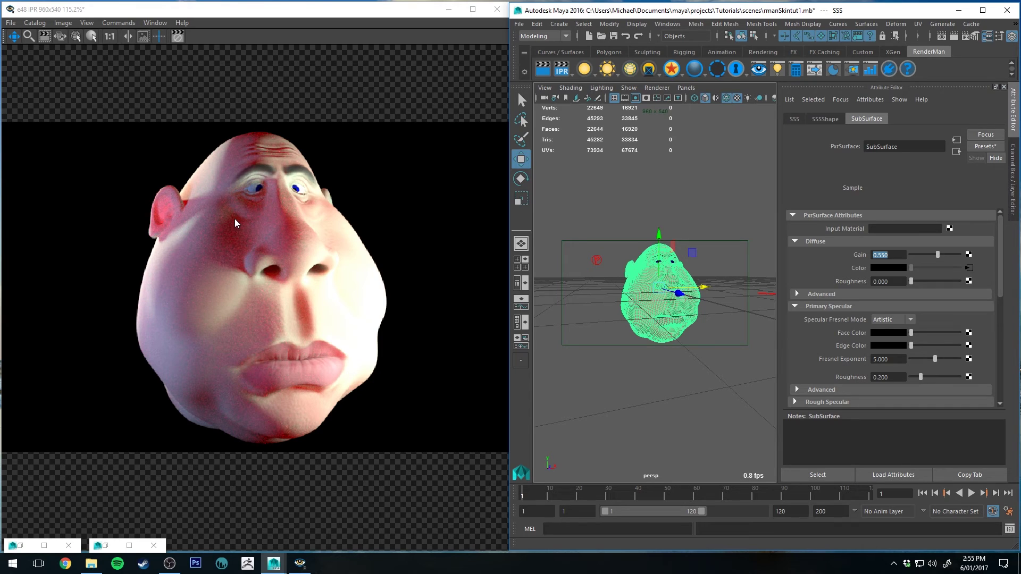
Step: Try a white primary specular face colour
scroll(870, 253, "down", 3)
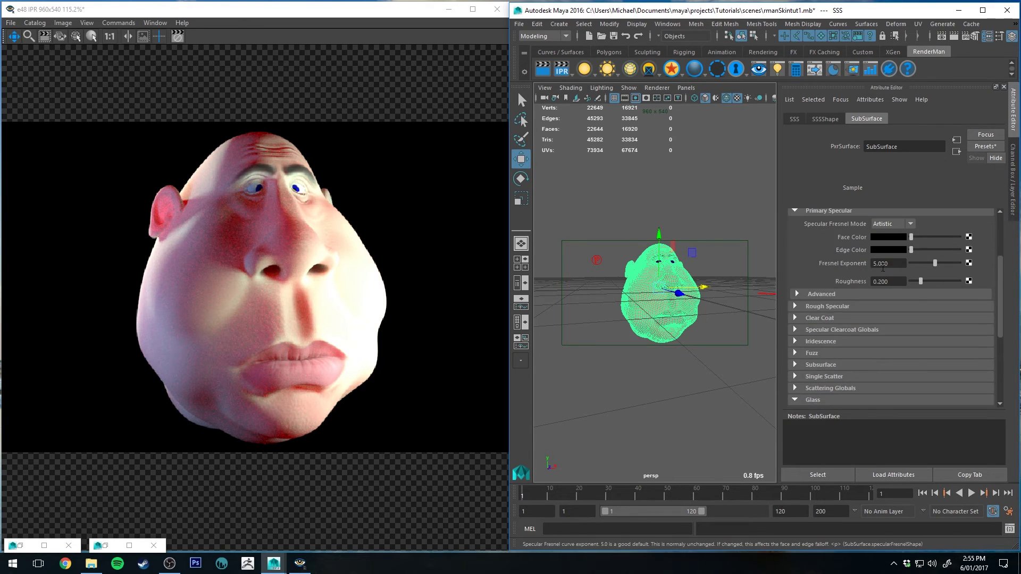
scroll(846, 246, "up", 1)
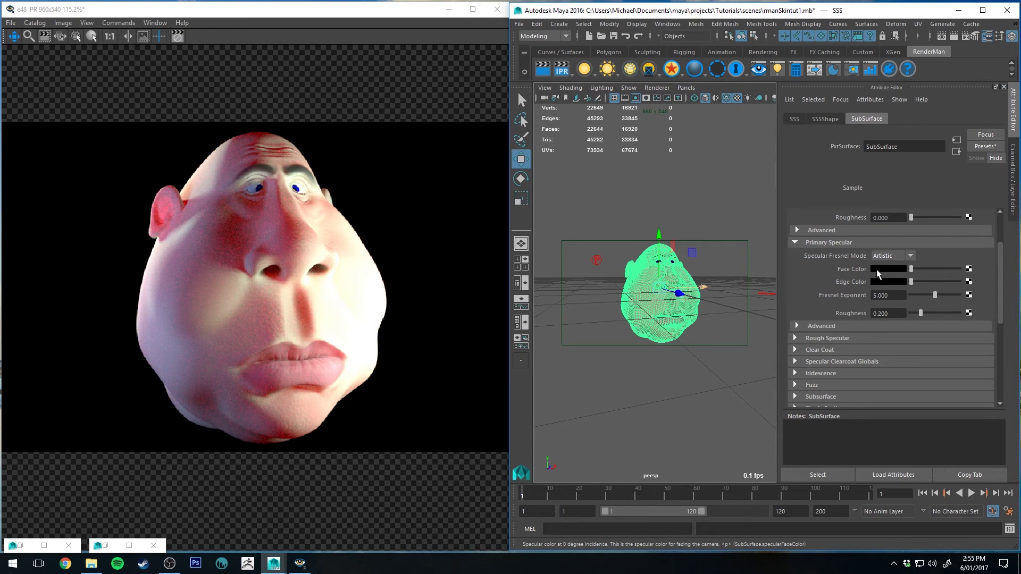
scroll(831, 272, "up", 2)
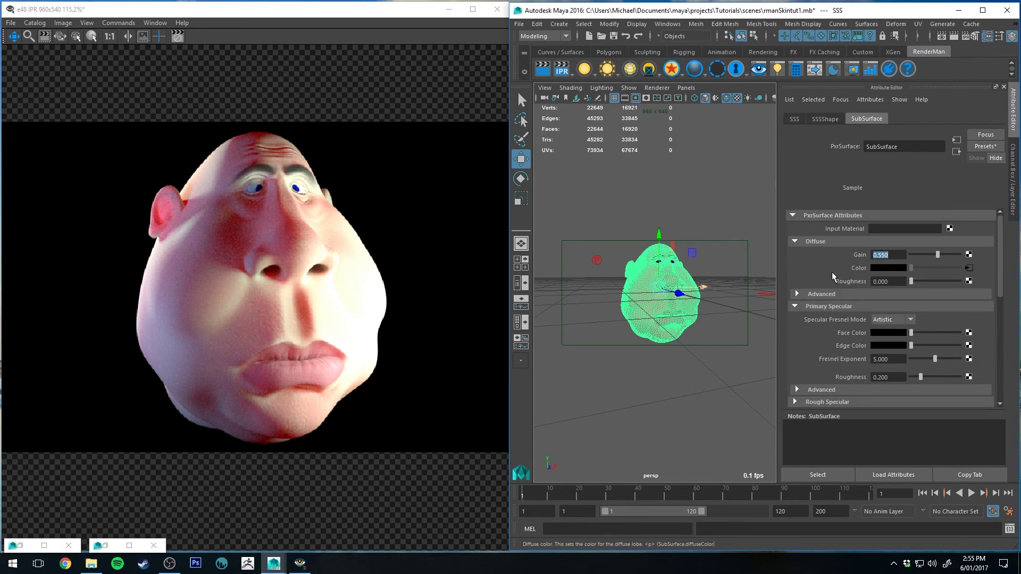
scroll(835, 269, "down", 1)
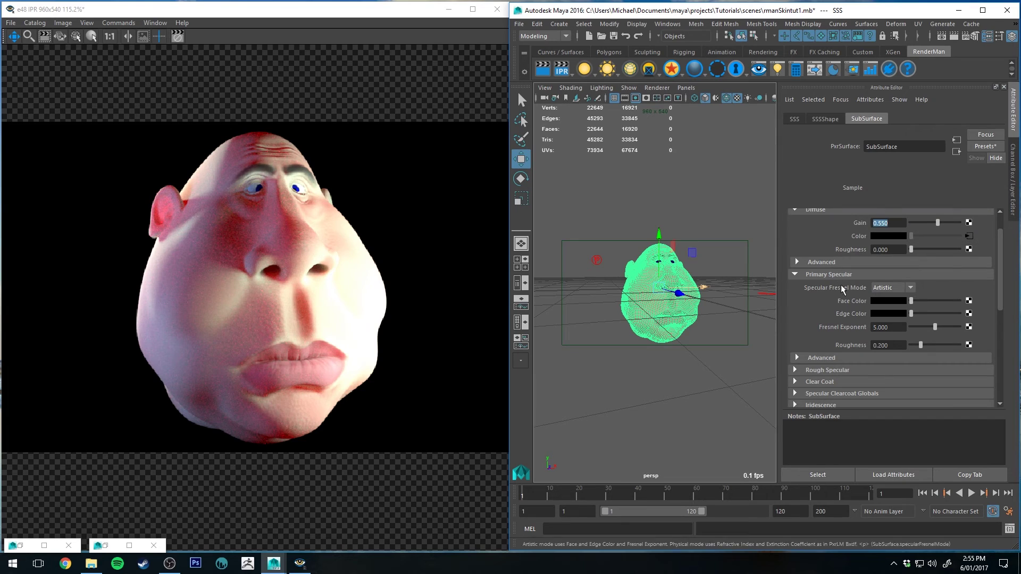
left_click(876, 301)
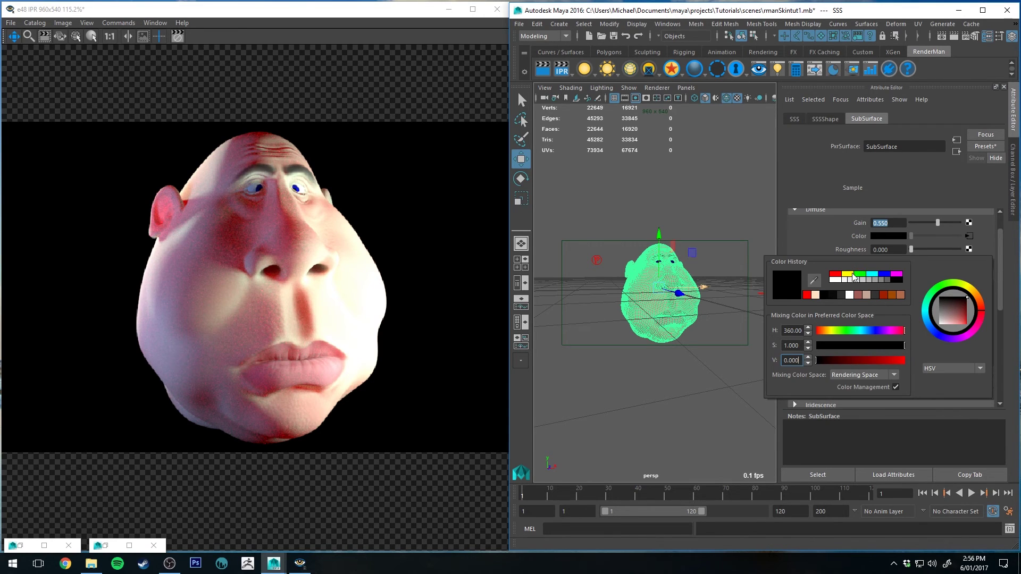
left_click_drag(945, 309, 940, 298)
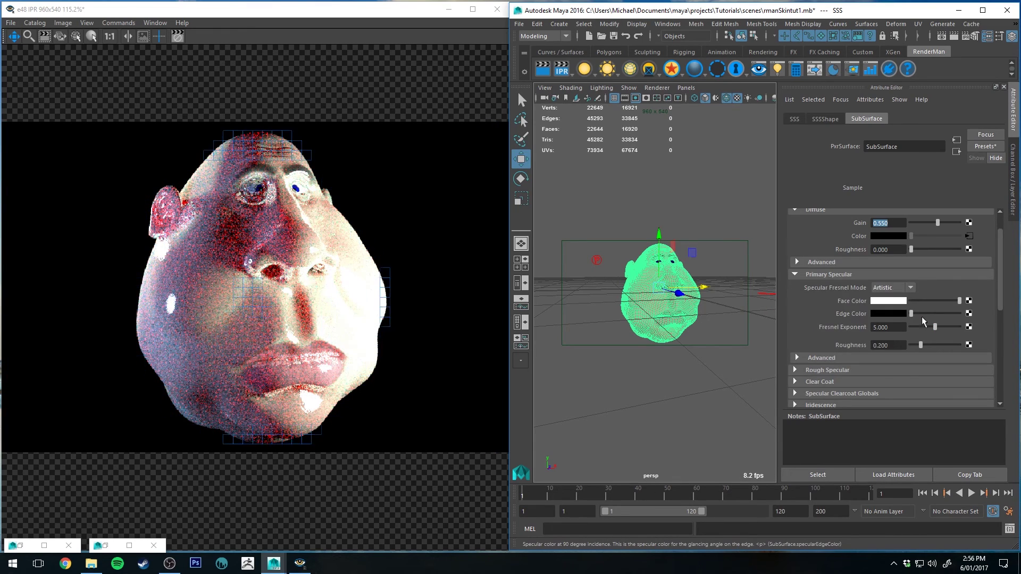
Step: Return the specular face colour to near-black 0.003 and set specular roughness to 0.5
left_click(888, 302)
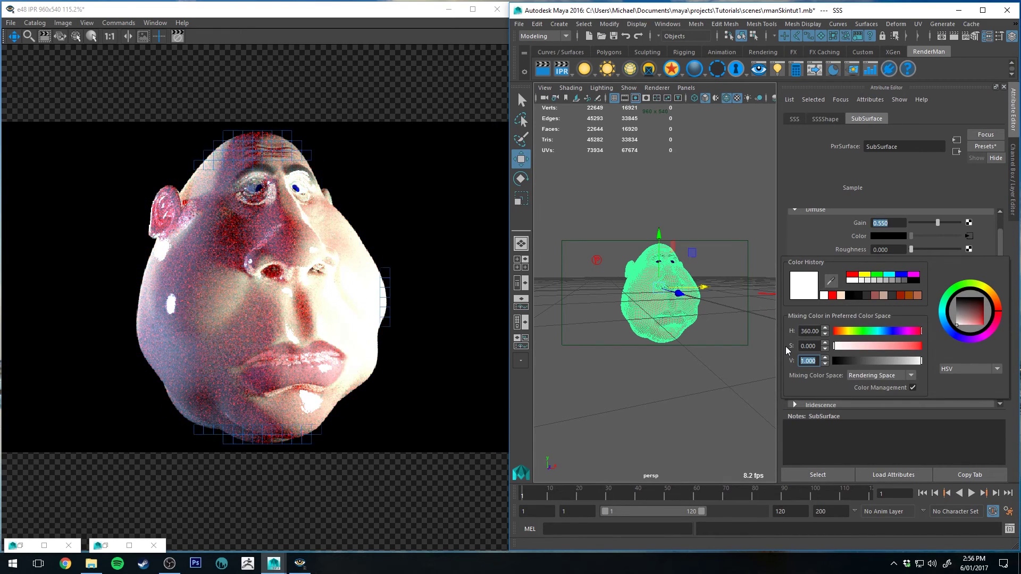
type(".00")
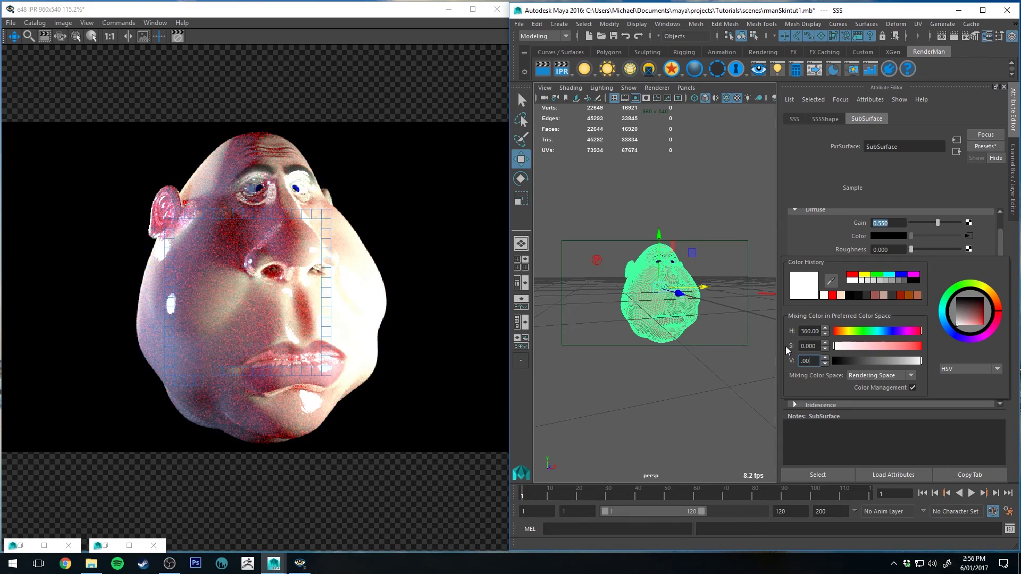
type("3")
key("Return")
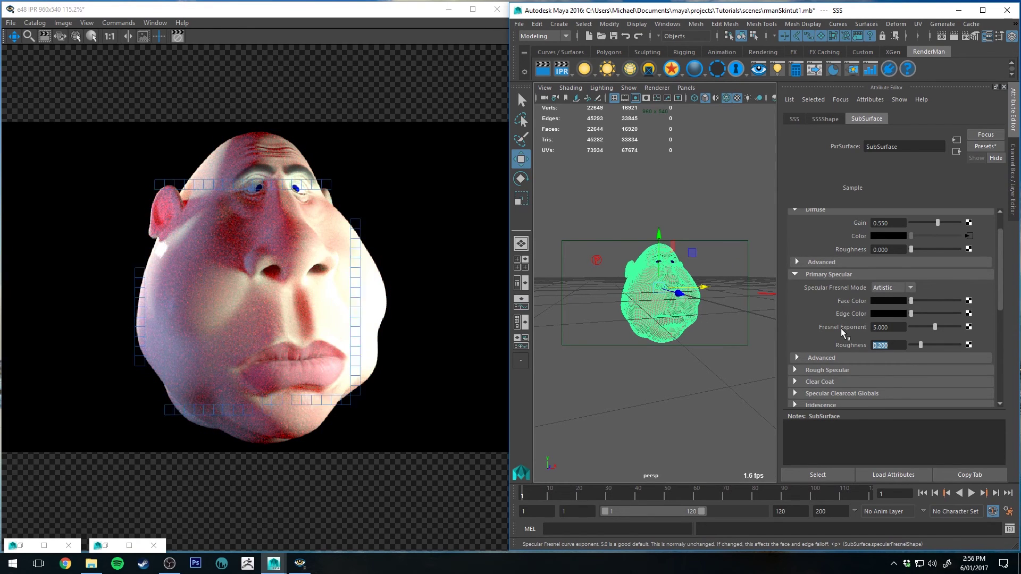
type(".5")
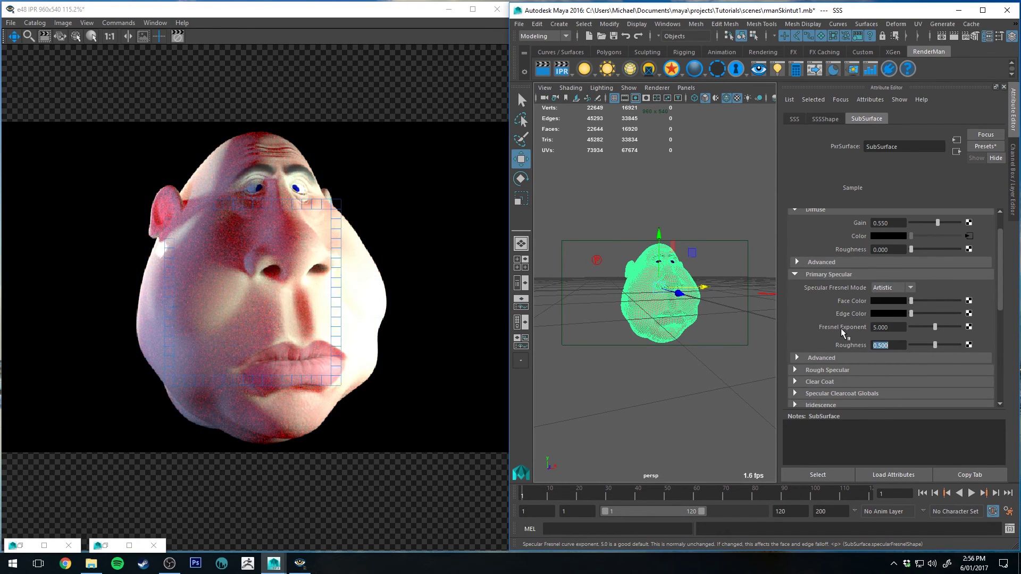
key("Return")
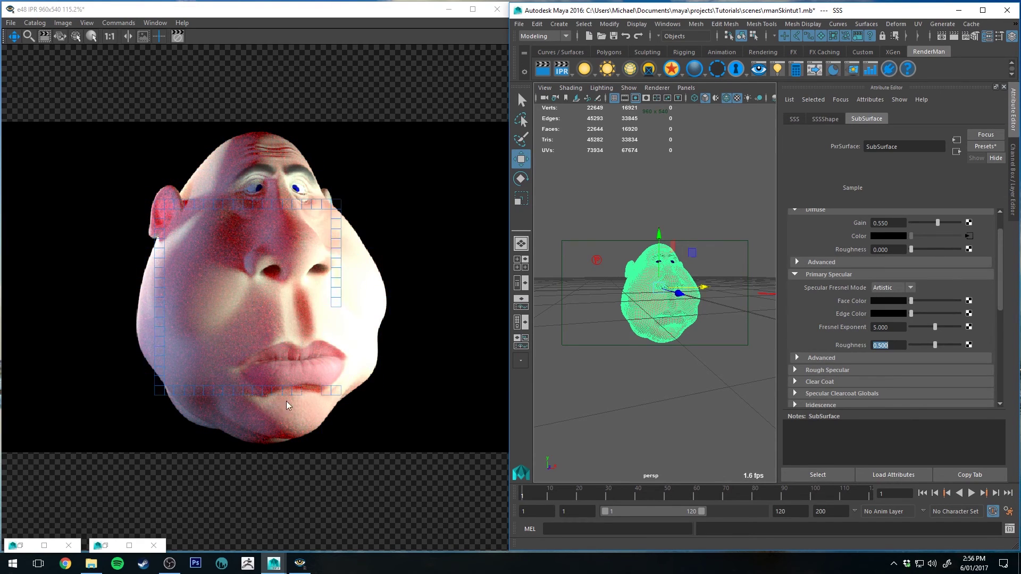
Step: Deselect the head and the light by clicking empty viewport space
left_click(769, 290)
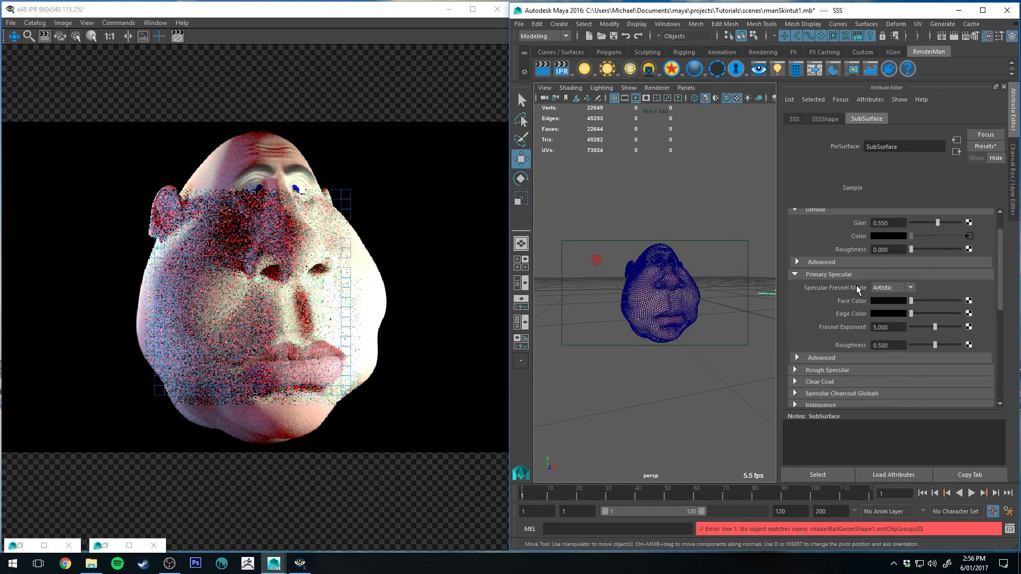
left_click(645, 182)
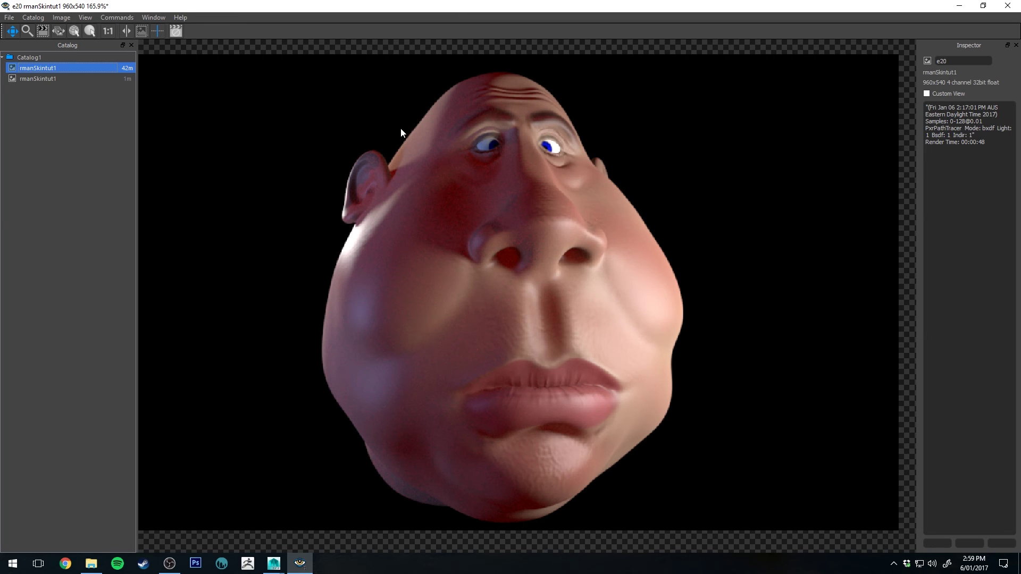
Step: Check the 128-sample value in the render notes and show the newer render e51
left_click(982, 141)
double_click(966, 122)
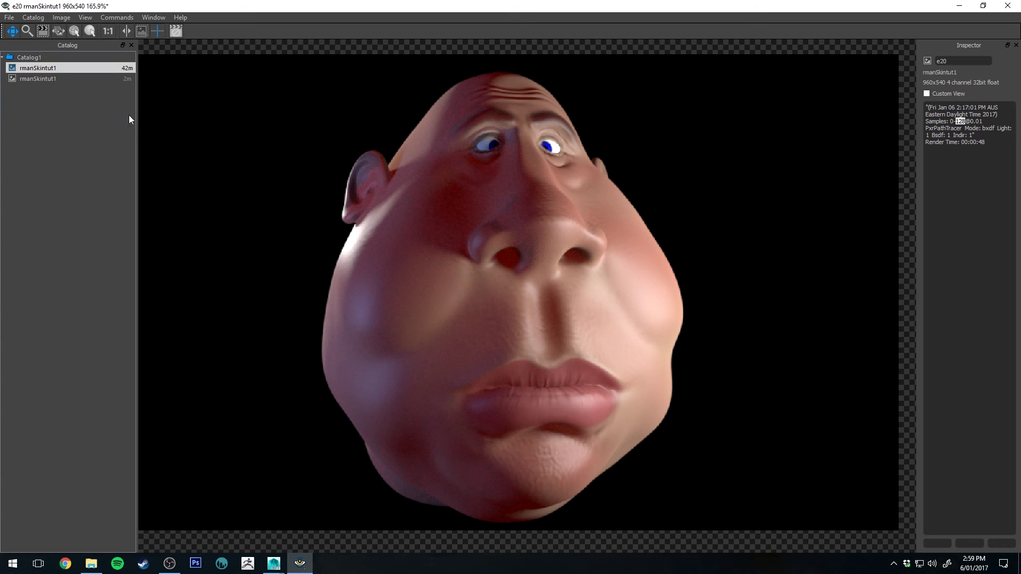
left_click(60, 78)
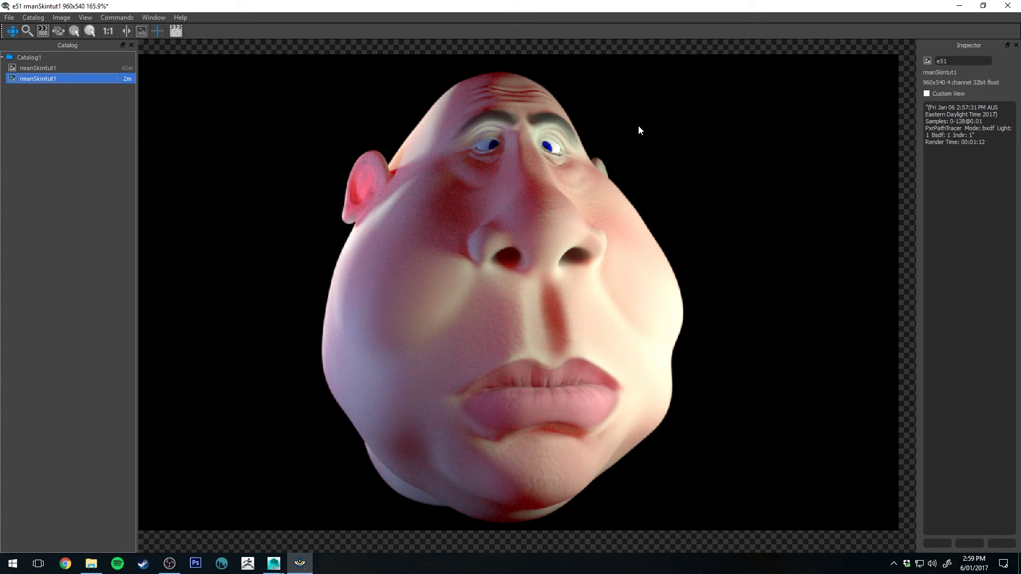
left_click(987, 141)
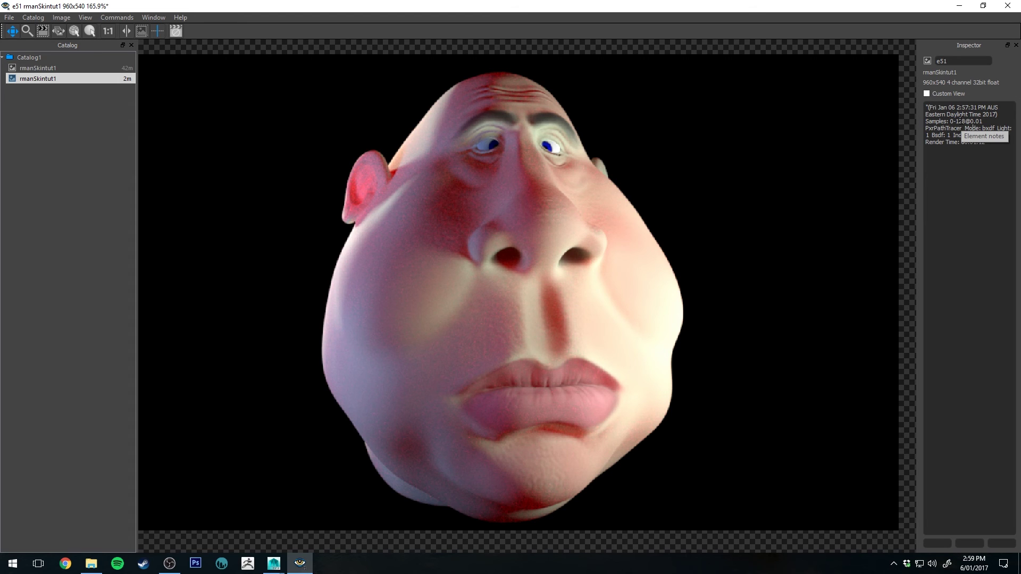
Step: Flip between the earlier and newer renders to compare them, ending on the newer one
left_click(58, 69)
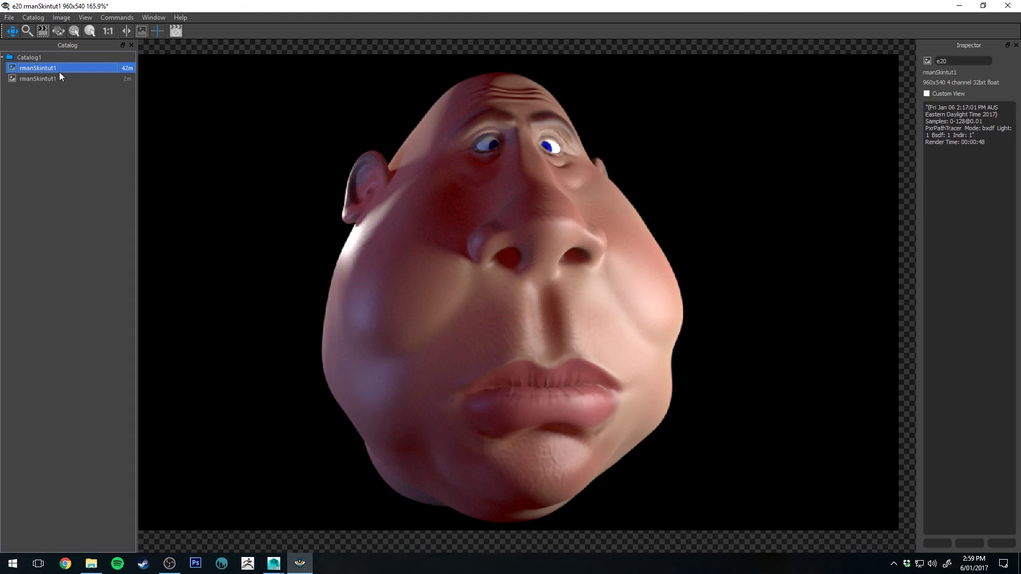
left_click(60, 77)
left_click(61, 68)
left_click(62, 77)
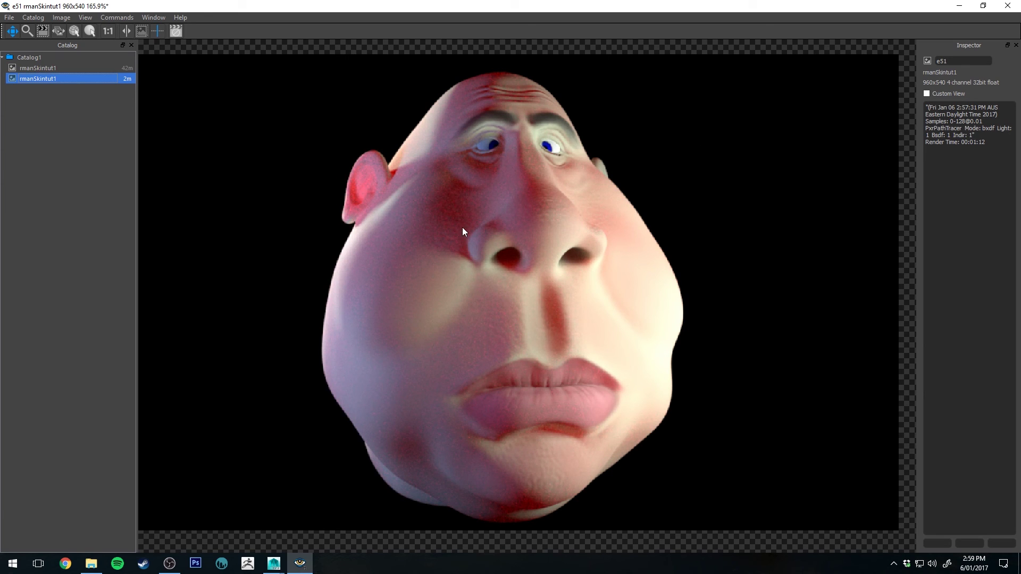
scroll(466, 235, "down", 3)
scroll(466, 234, "up", 4)
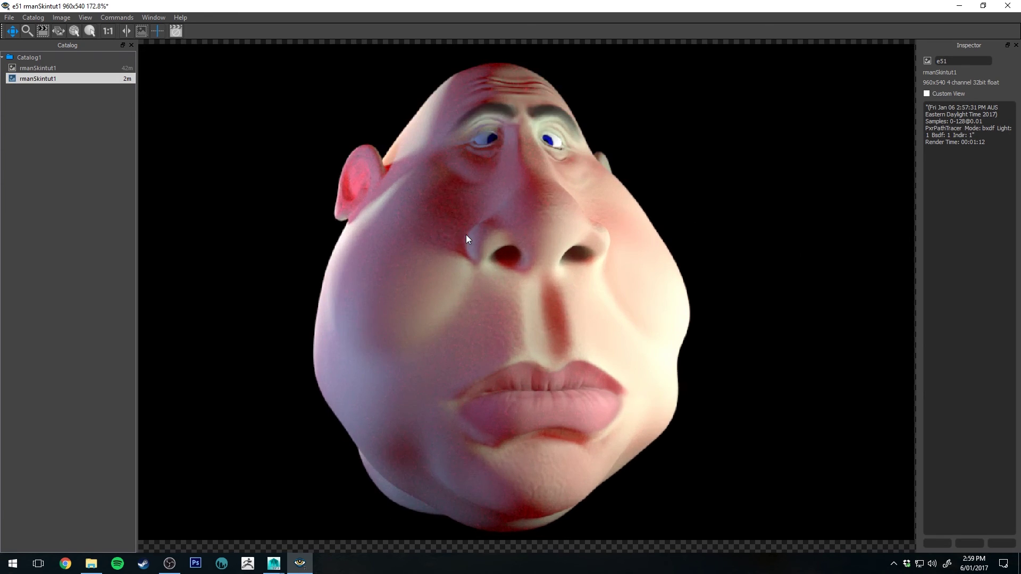
scroll(466, 234, "down", 1)
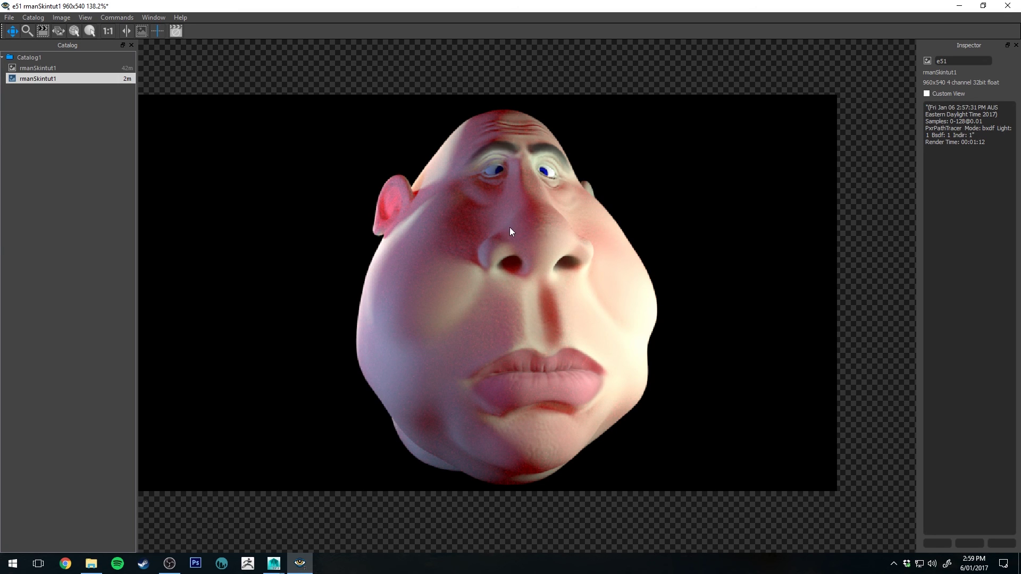
scroll(517, 228, "down", 1)
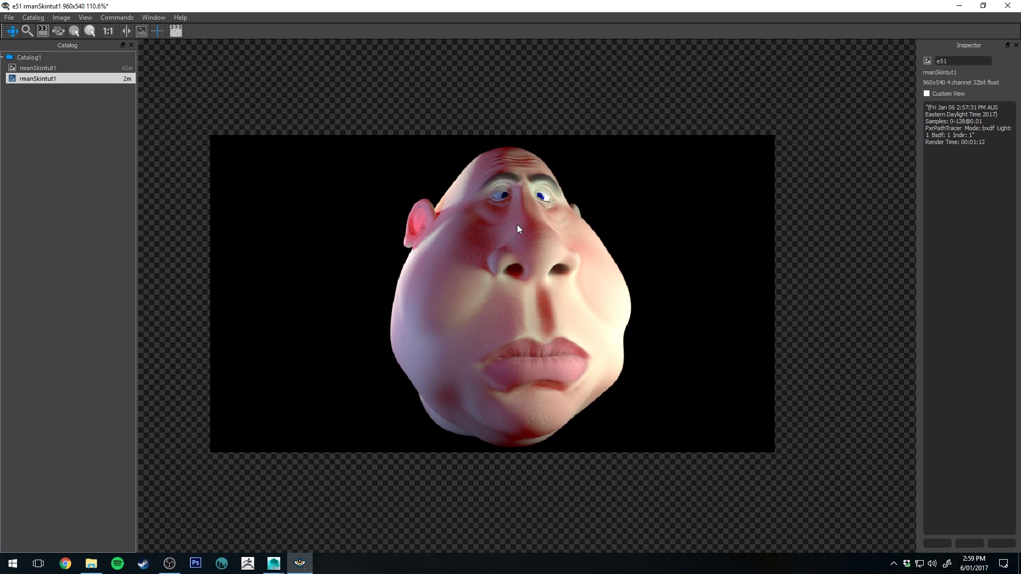